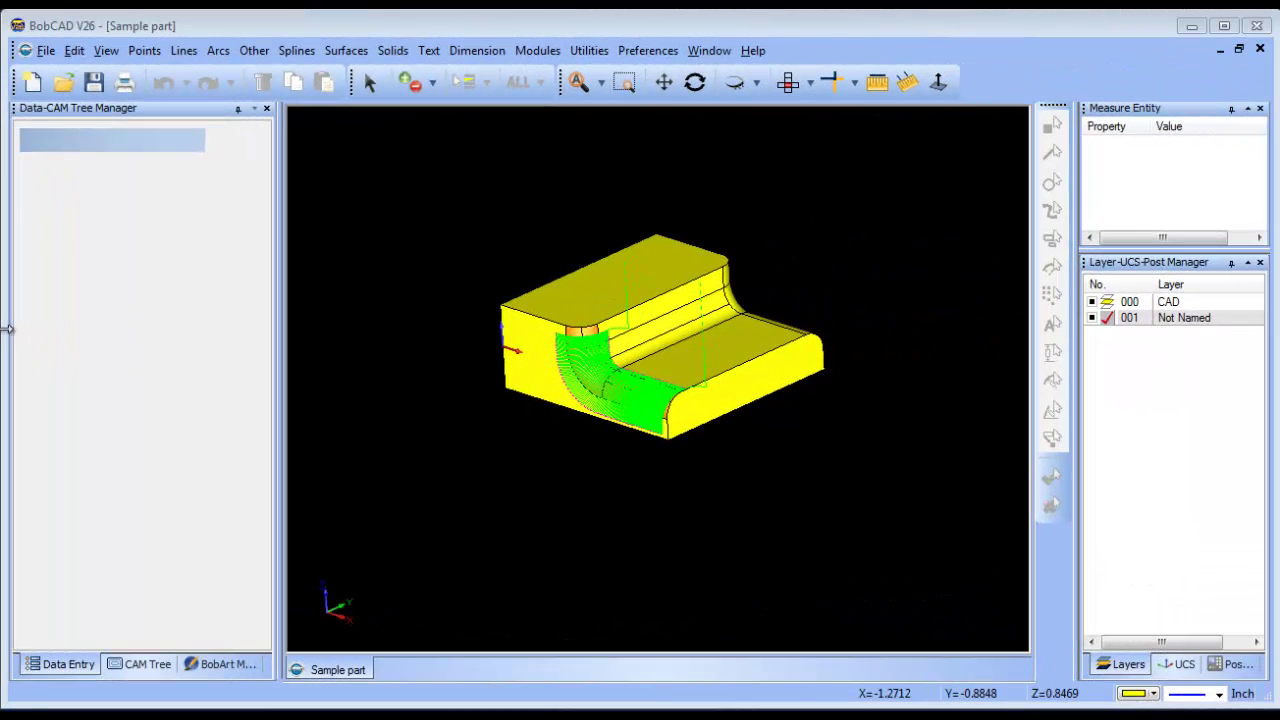
# - Show the job's CAM tree and select the Feature Multiaxis operation
pyautogui.moveTo(640, 447)
pyautogui.mouseDown(button='middle')
pyautogui.moveTo(720, 437)
pyautogui.moveTo(651, 446)
pyautogui.mouseUp(button='middle')
pyautogui.rightClick(651, 436)
pyautogui.click(680, 463)
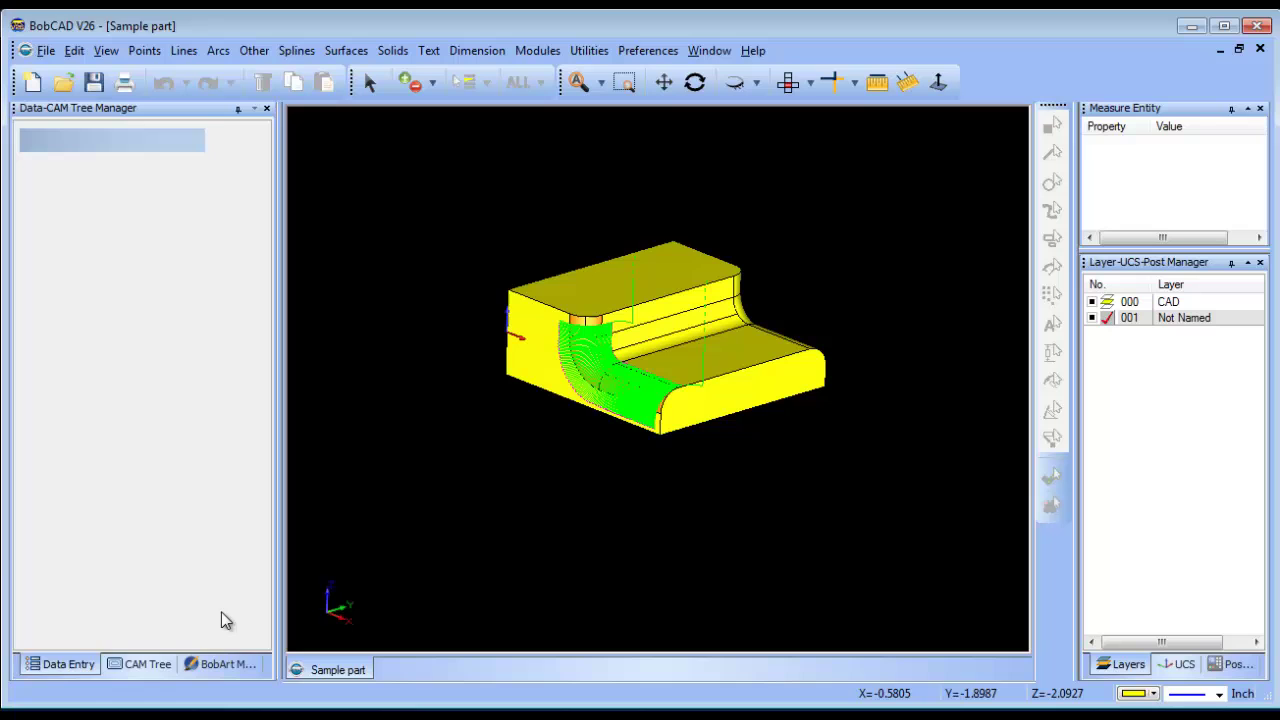
pyautogui.click(147, 664)
pyautogui.click(117, 347)
pyautogui.rightClick(117, 347)
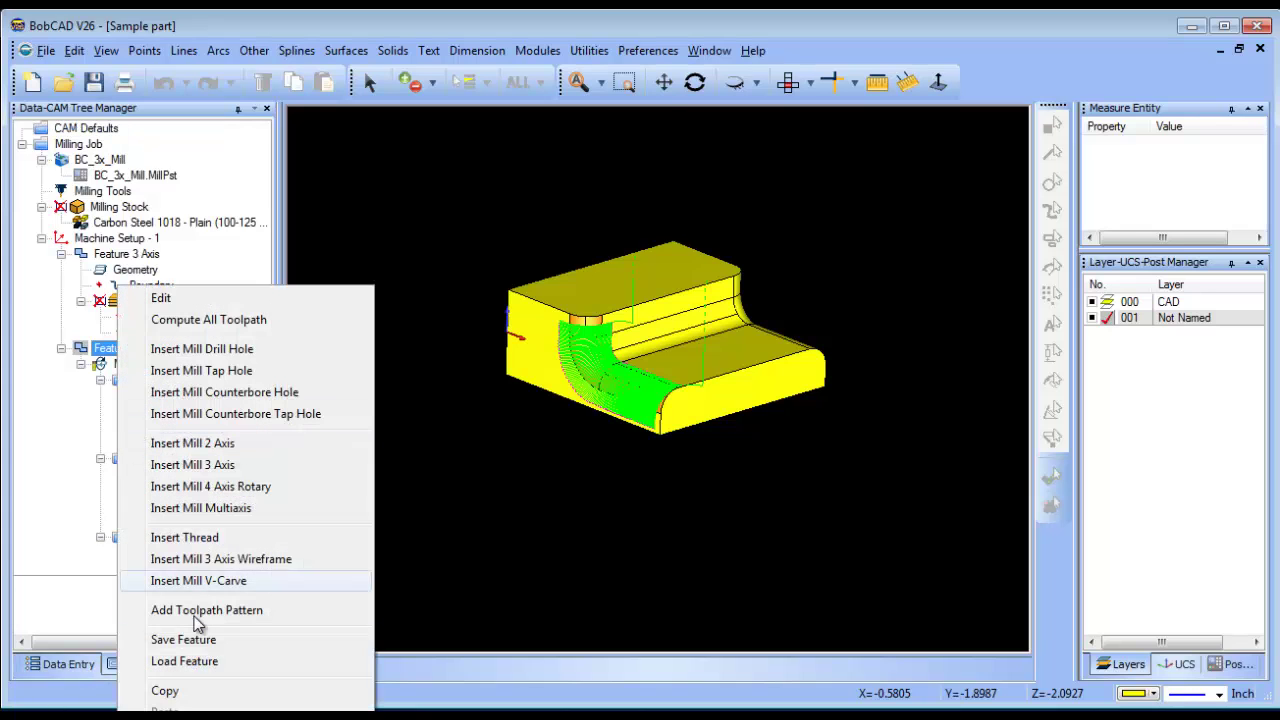
pyautogui.click(630, 448)
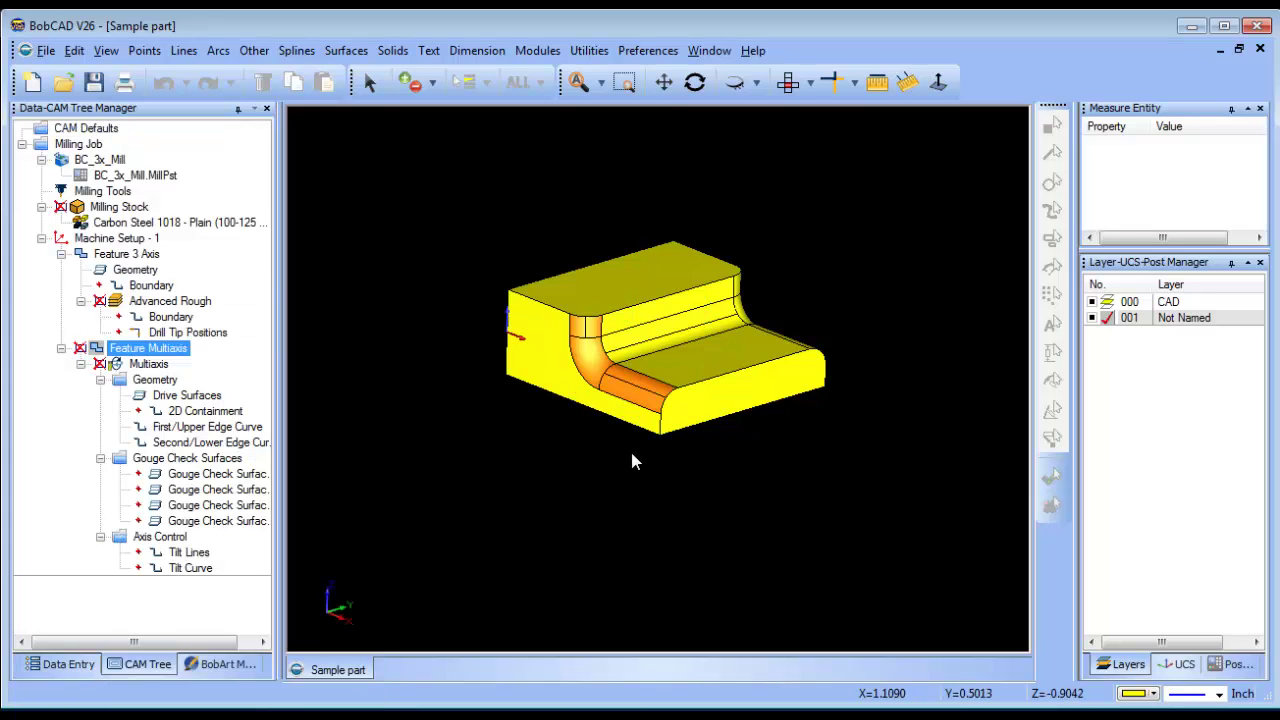
pyautogui.scroll(3, 630, 448)
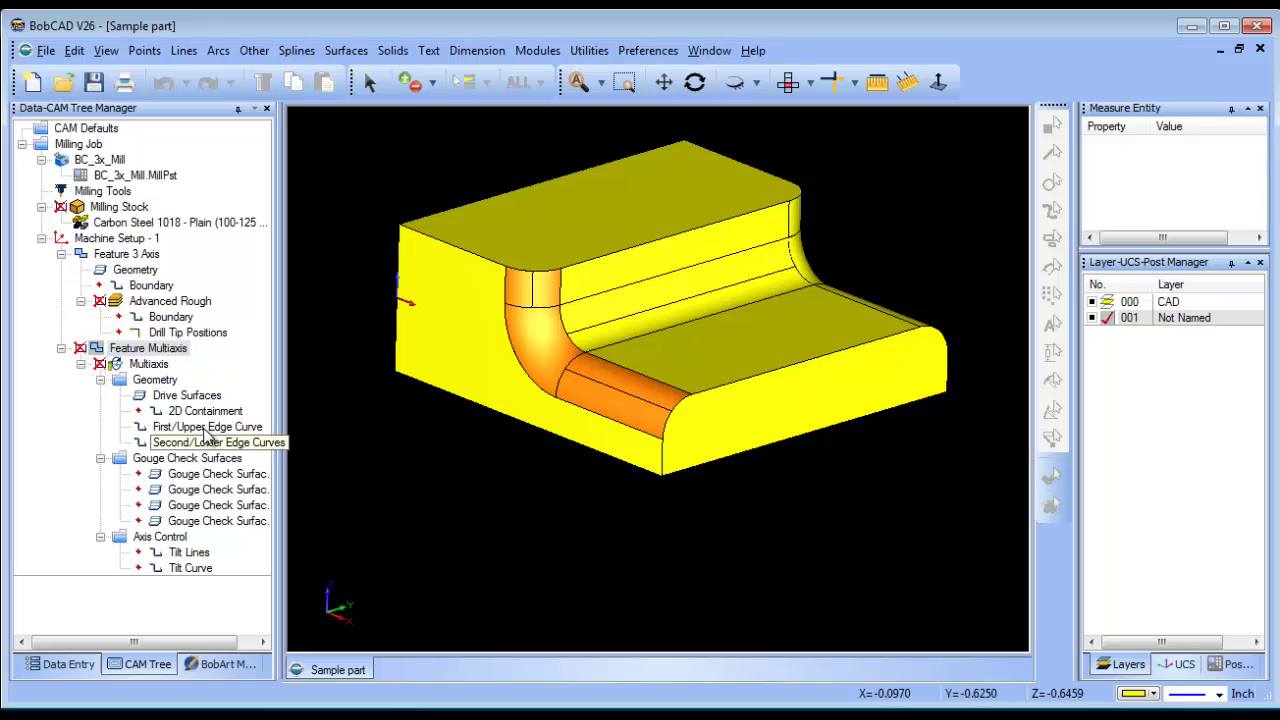
# - Highlight the fillet's drive surfaces and its upper and lower edge curves
pyautogui.click(187, 395)
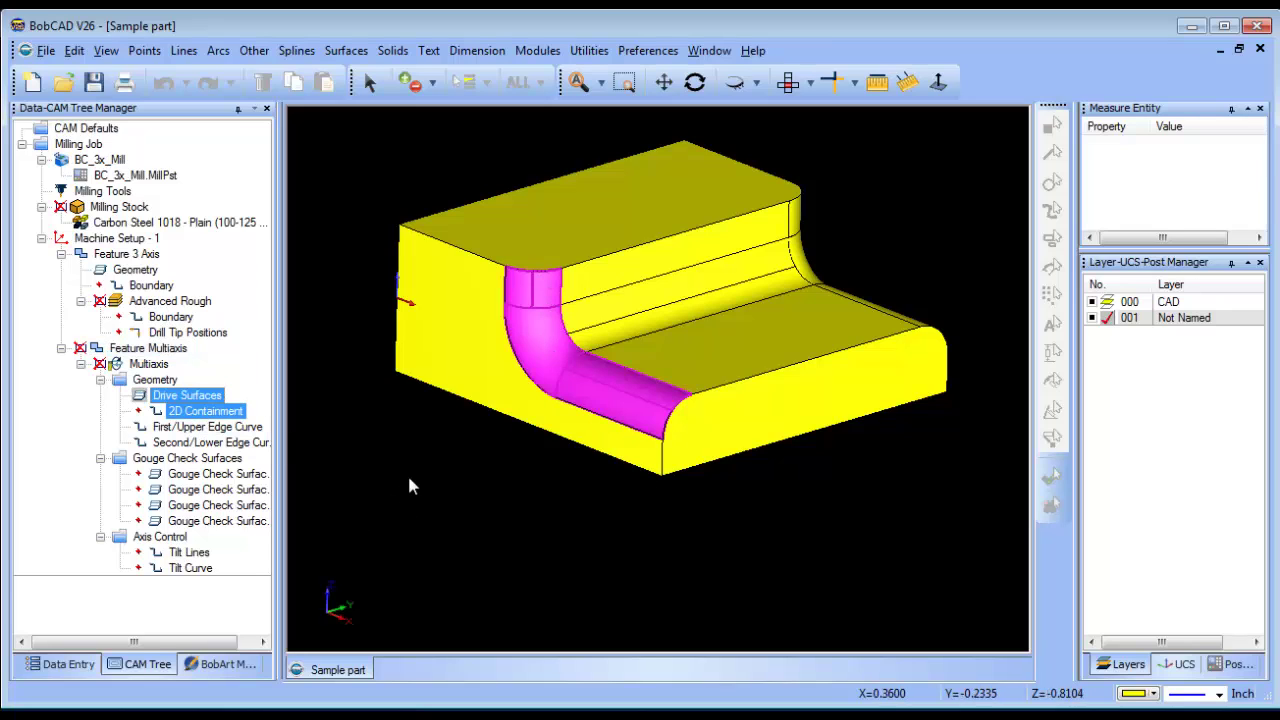
pyautogui.click(200, 427)
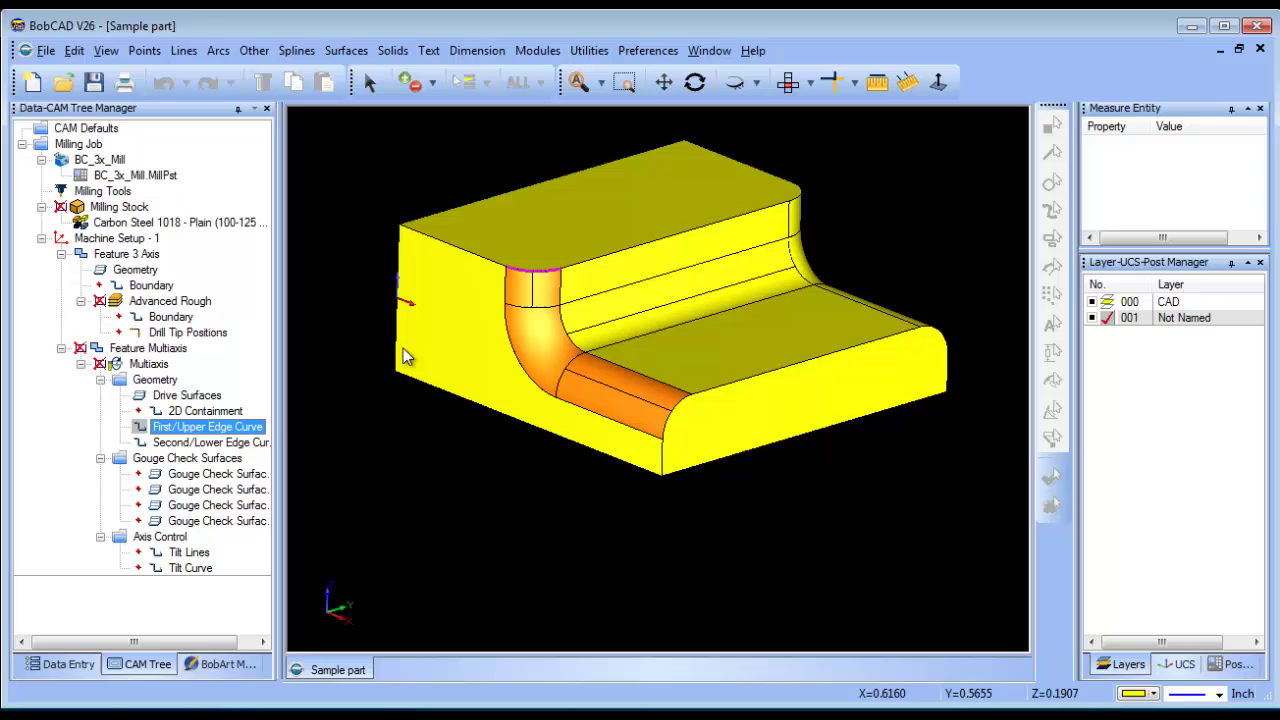
pyautogui.click(232, 444)
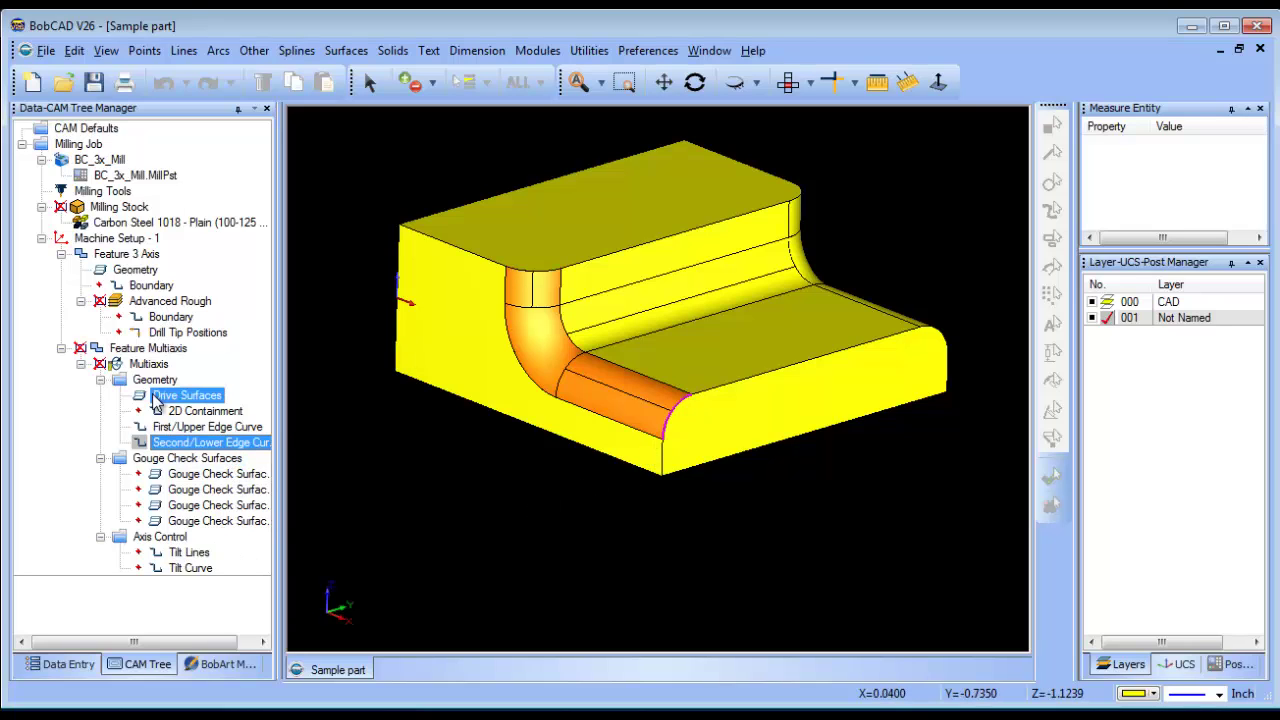
# - Compute All Toolpath for Feature Multiaxis and view the result over the fillet
pyautogui.rightClick(152, 349)
pyautogui.click(247, 319)
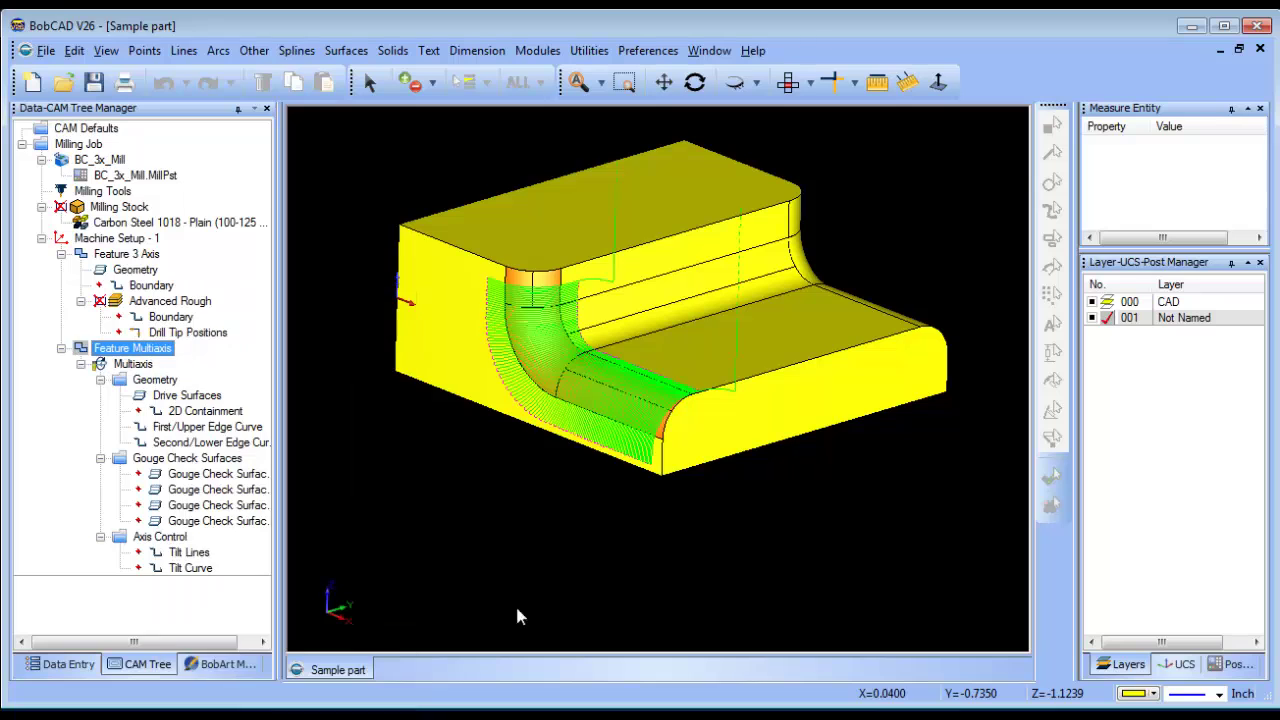
pyautogui.moveTo(659, 529)
pyautogui.mouseDown(button='middle')
pyautogui.moveTo(600, 523)
pyautogui.moveTo(674, 503)
pyautogui.moveTo(674, 517)
pyautogui.mouseUp(button='middle')
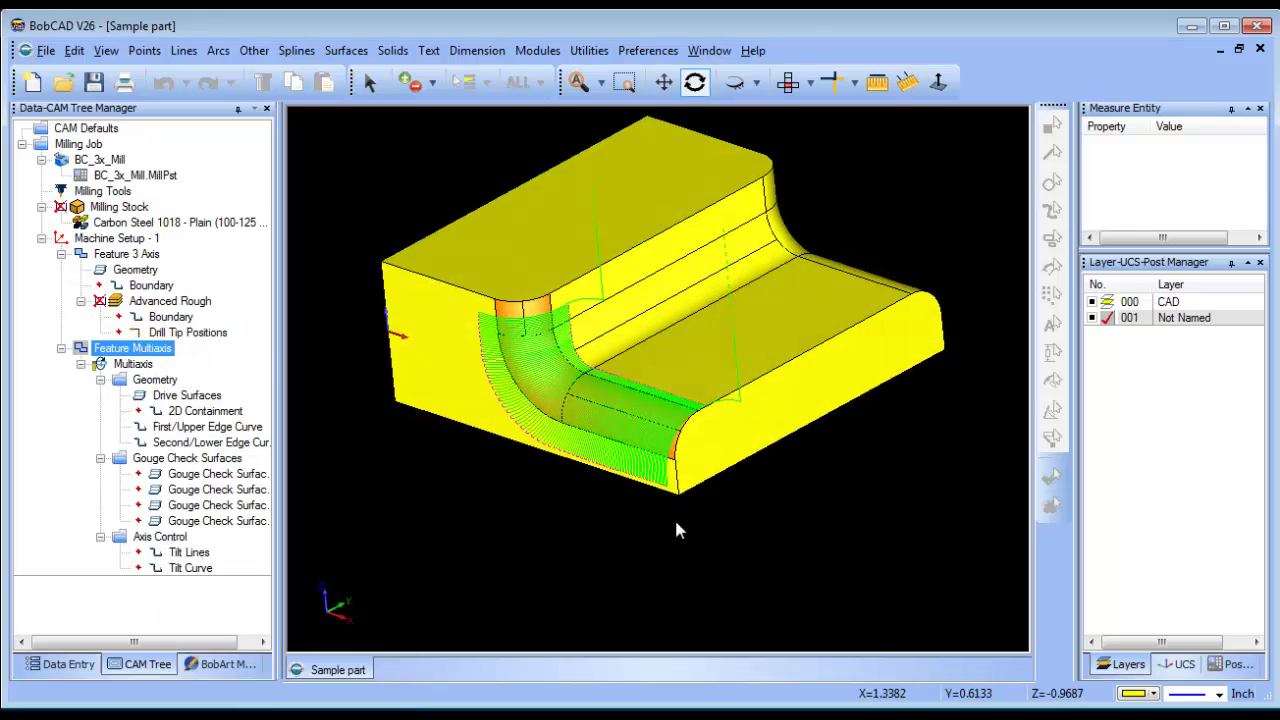
pyautogui.scroll(3, 650, 470)
pyautogui.scroll(-2, 600, 430)
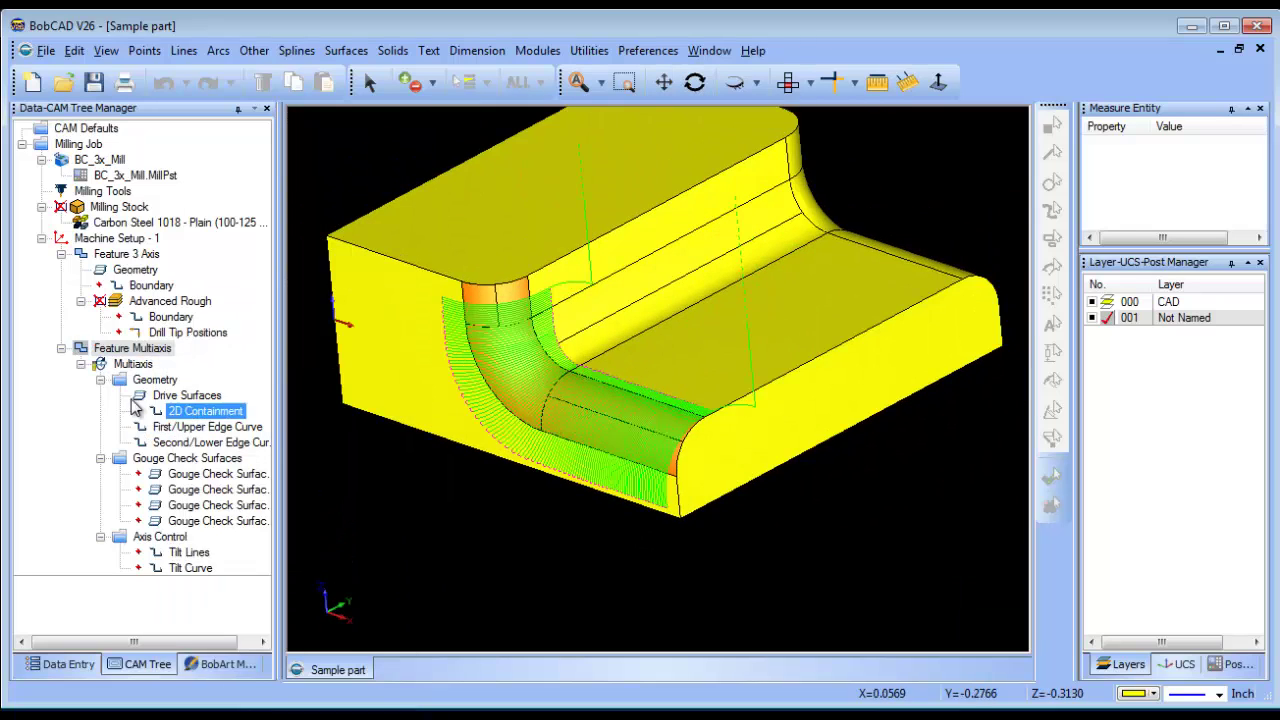
# - Set the multiaxis Extend / trim start and end to 100% of tool diameter and regenerate
pyautogui.rightClick(126, 348)
pyautogui.click(170, 297)
pyautogui.click(252, 106)
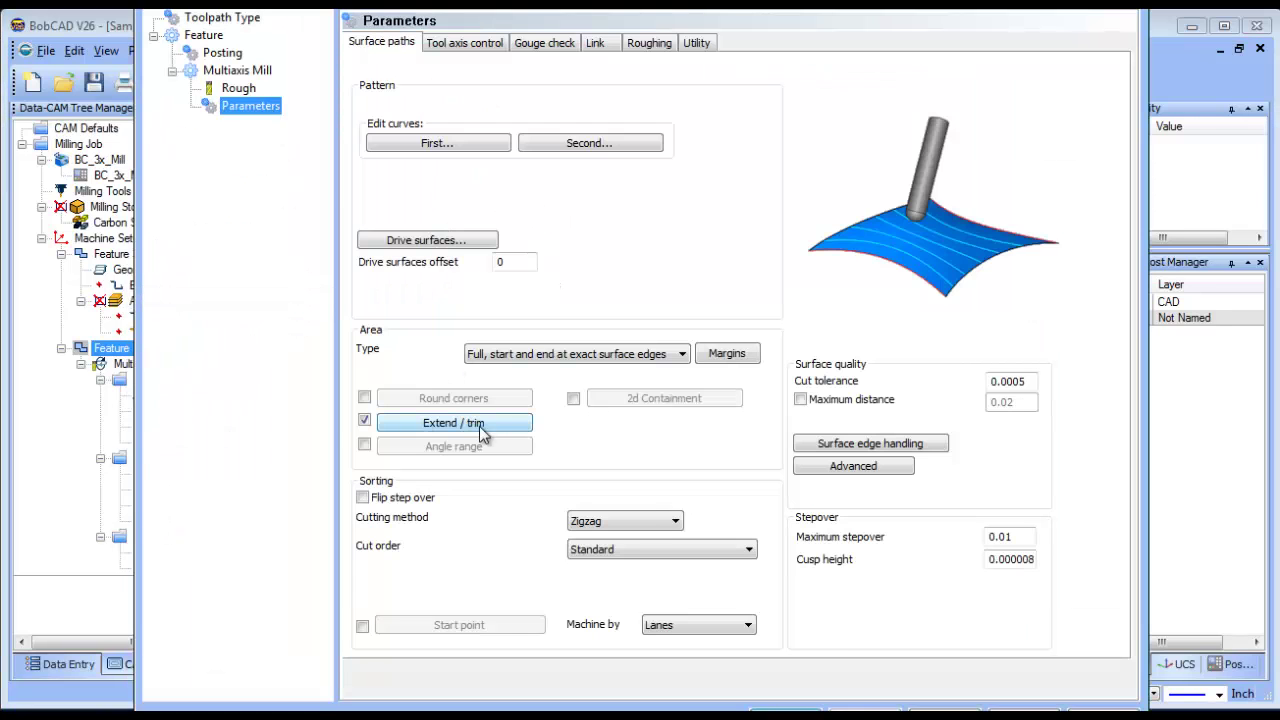
pyautogui.click(482, 428)
pyautogui.click(577, 153)
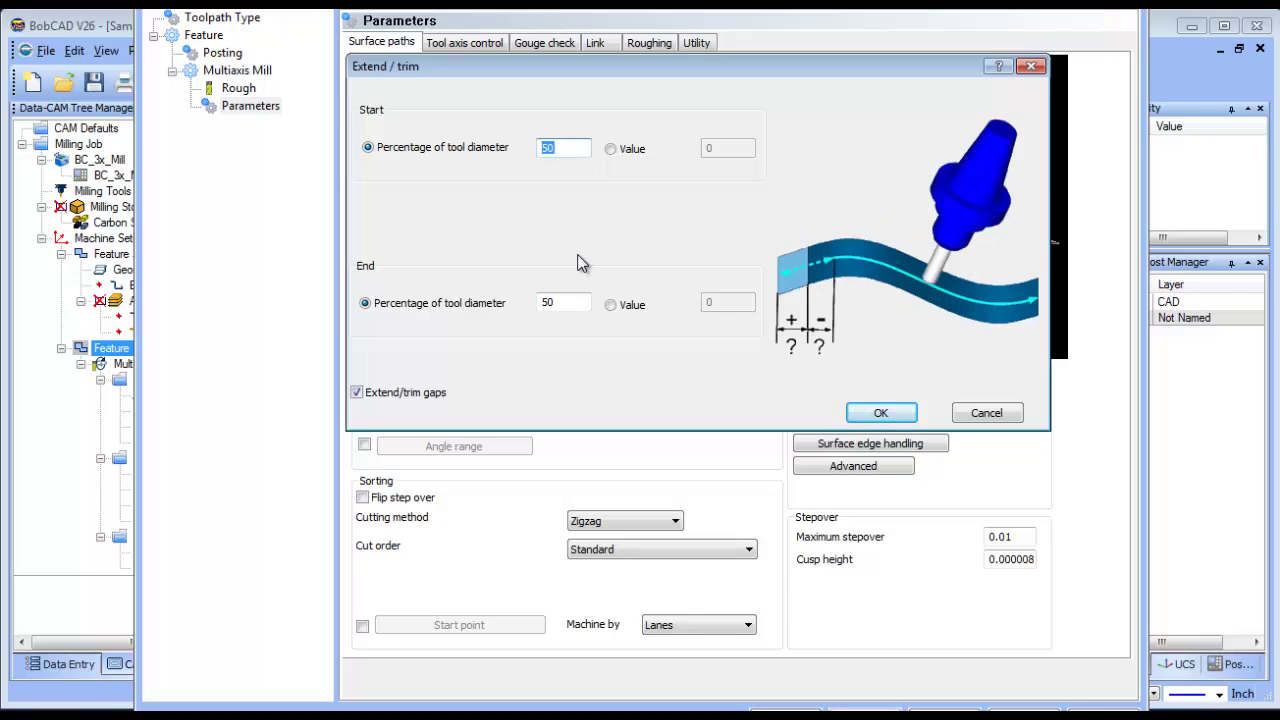
pyautogui.write('100')
pyautogui.click(570, 302)
pyautogui.write('10')
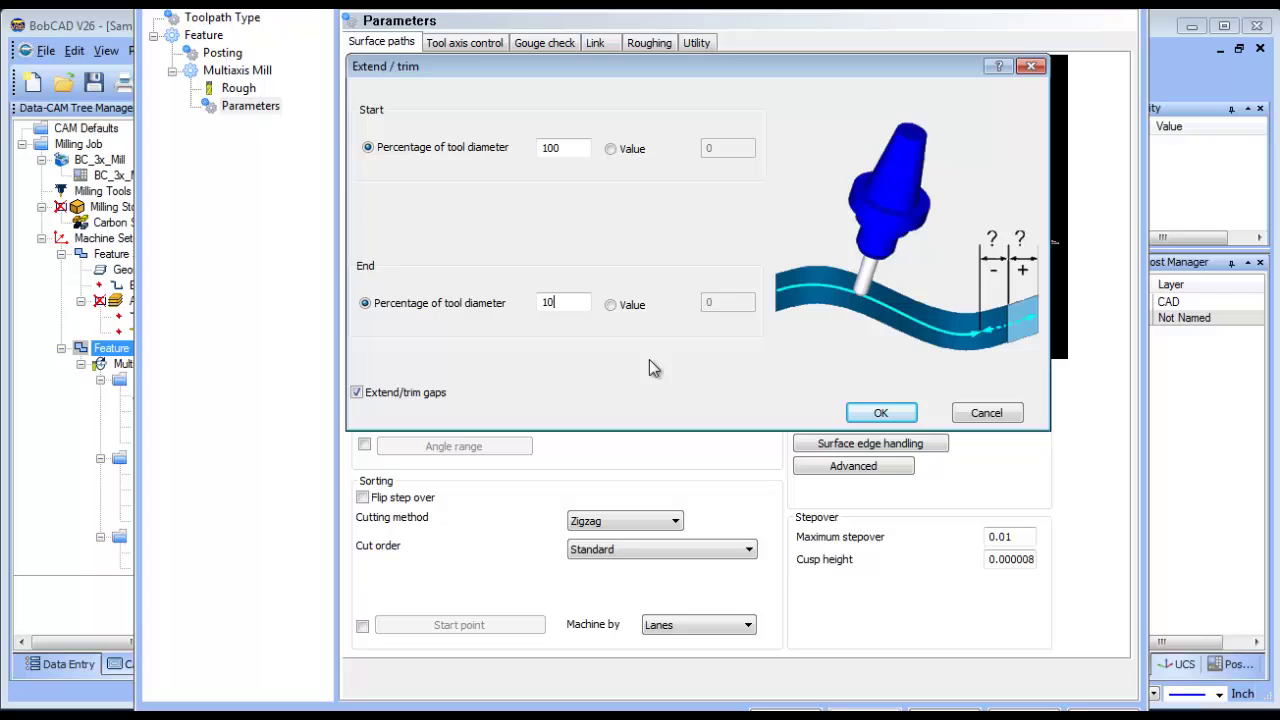
pyautogui.write('0')
pyautogui.click(881, 413)
pyautogui.click(1030, 704)
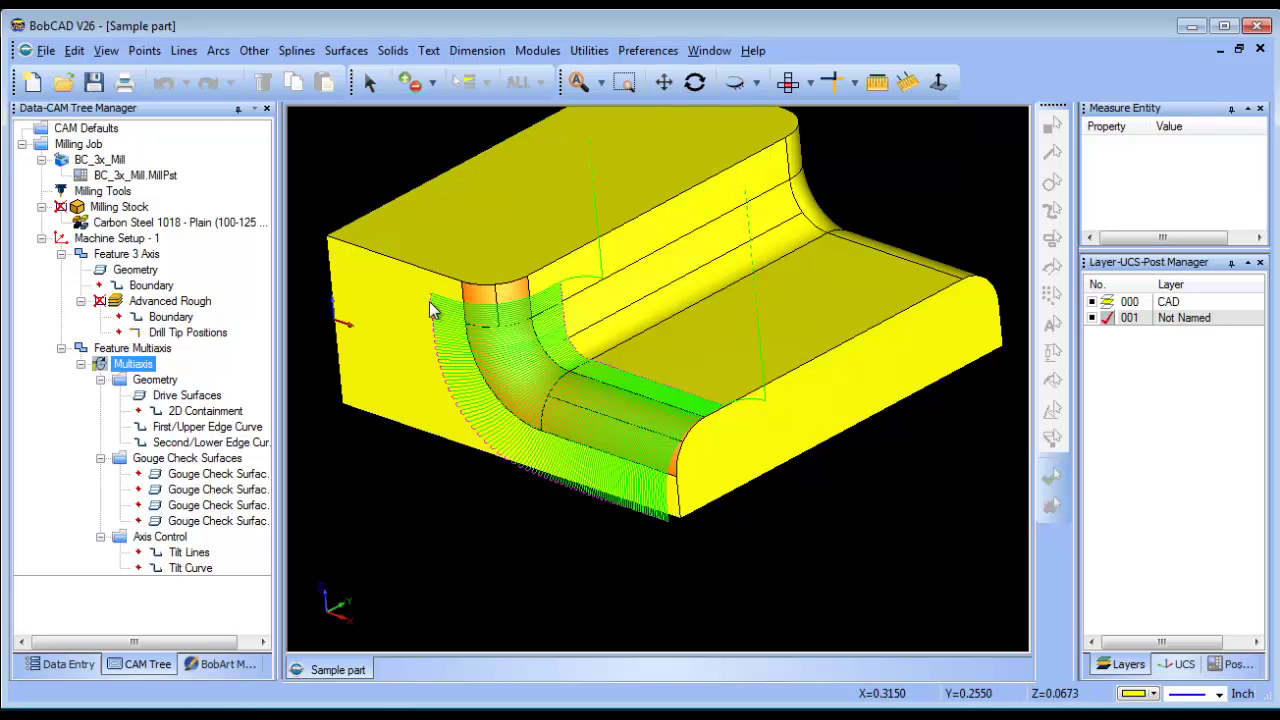
pyautogui.moveTo(606, 463); pyautogui.dragTo(588, 270)
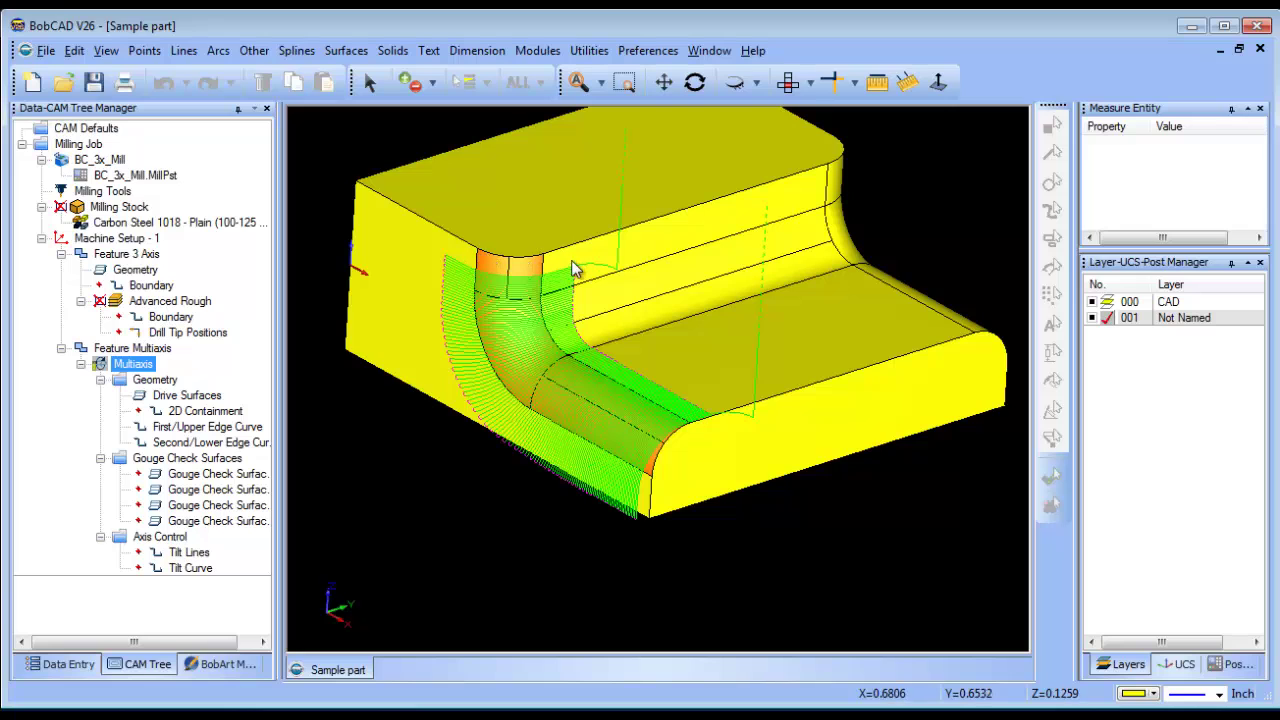
pyautogui.moveTo(568, 272); pyautogui.dragTo(691, 363)
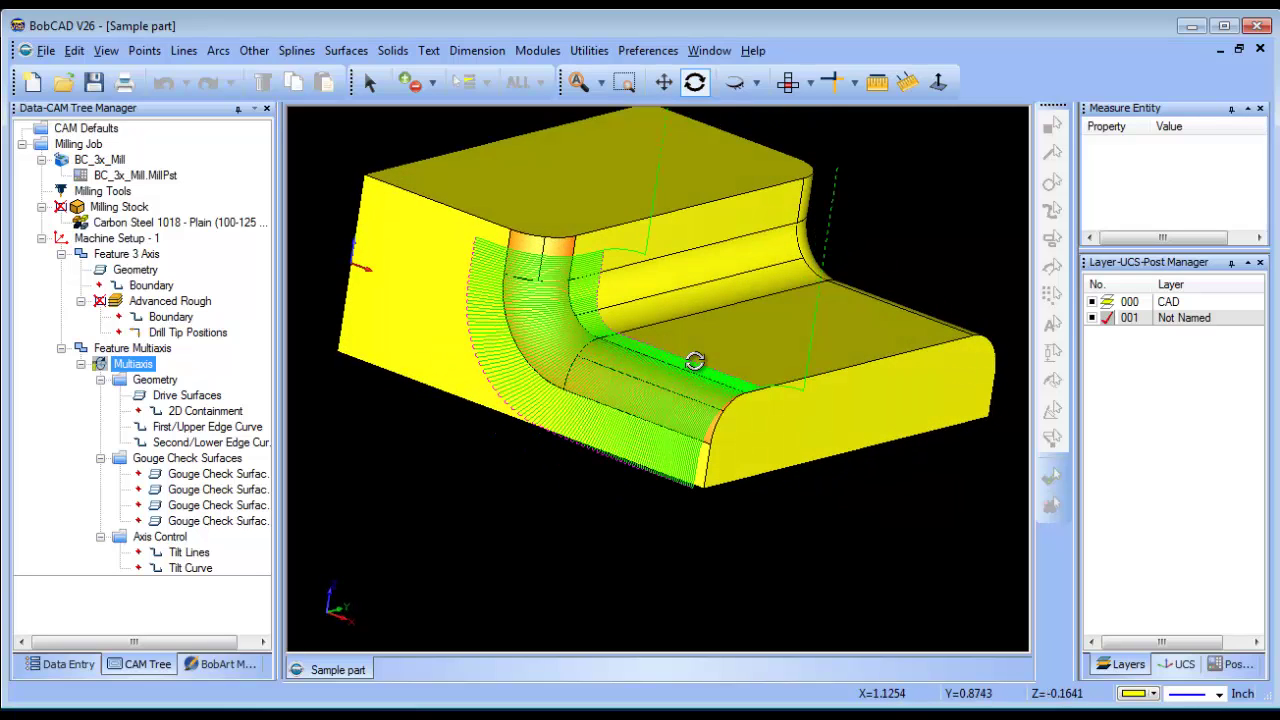
# - Reselect the First/Upper Edge Curve on the fillet's upper edge
pyautogui.rightClick(200, 427)
pyautogui.rightClick(200, 442)
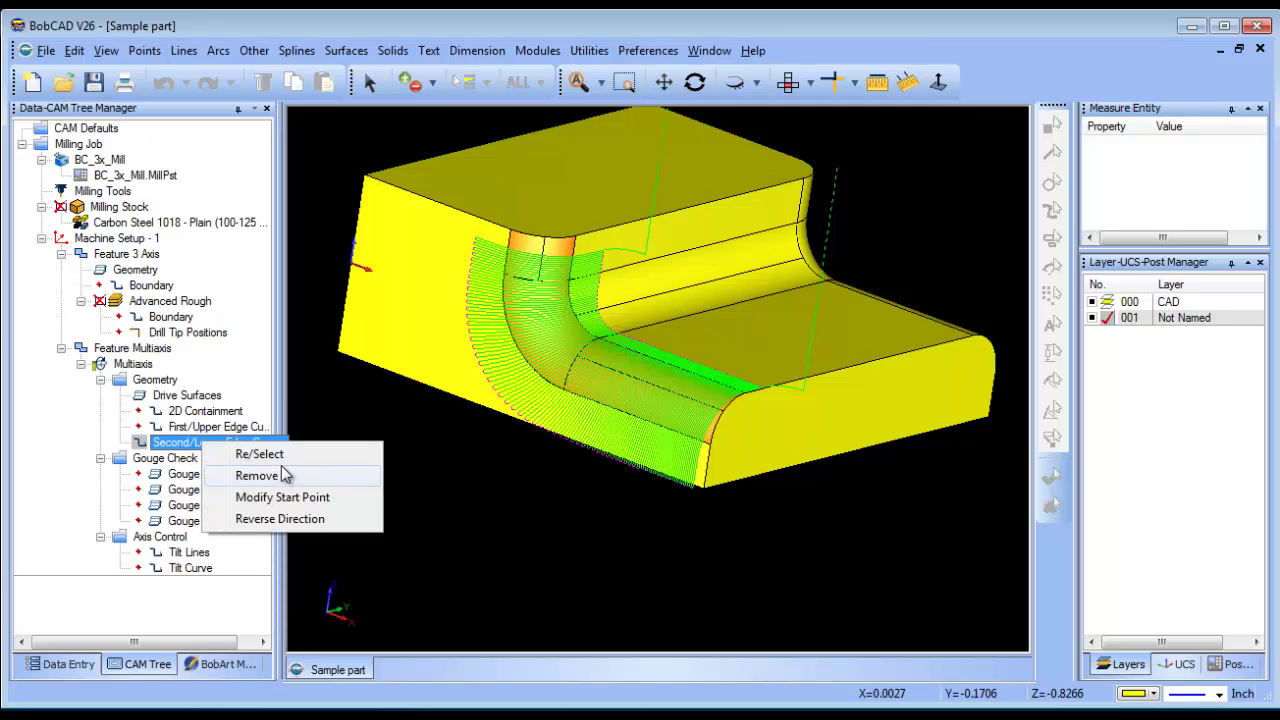
pyautogui.click(215, 427)
pyautogui.rightClick(215, 427)
pyautogui.click(290, 438)
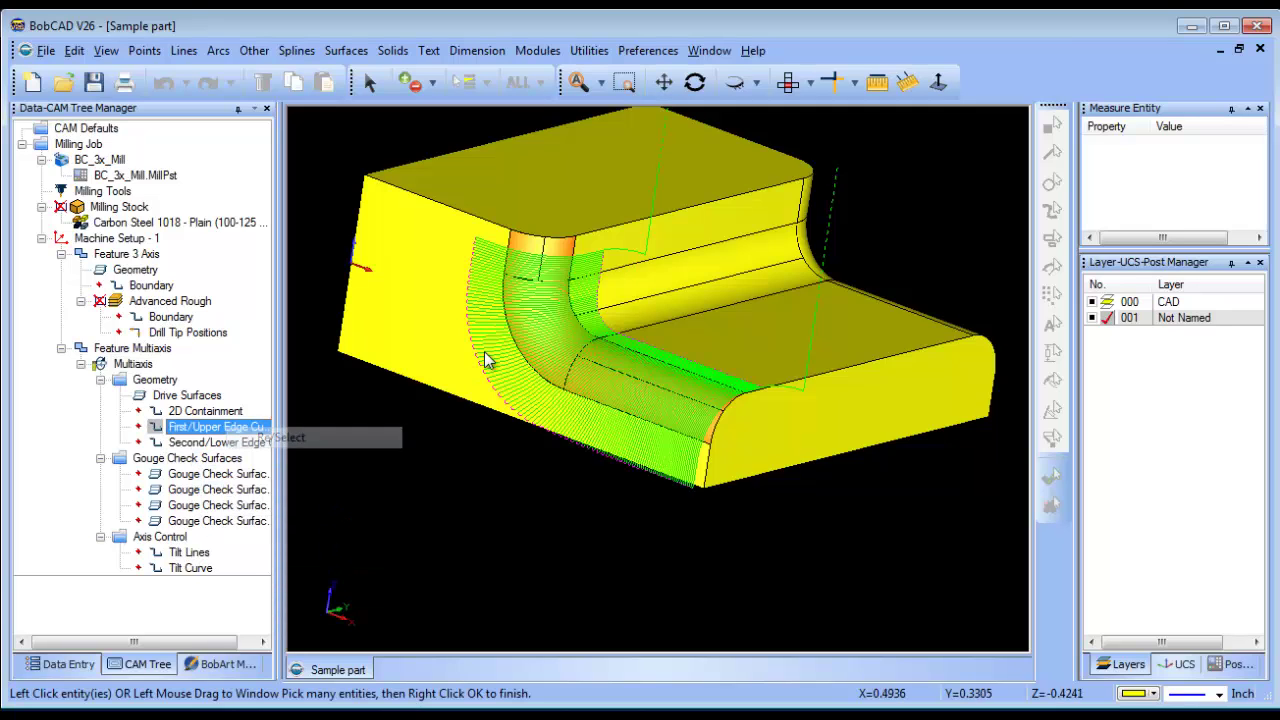
pyautogui.click(513, 265)
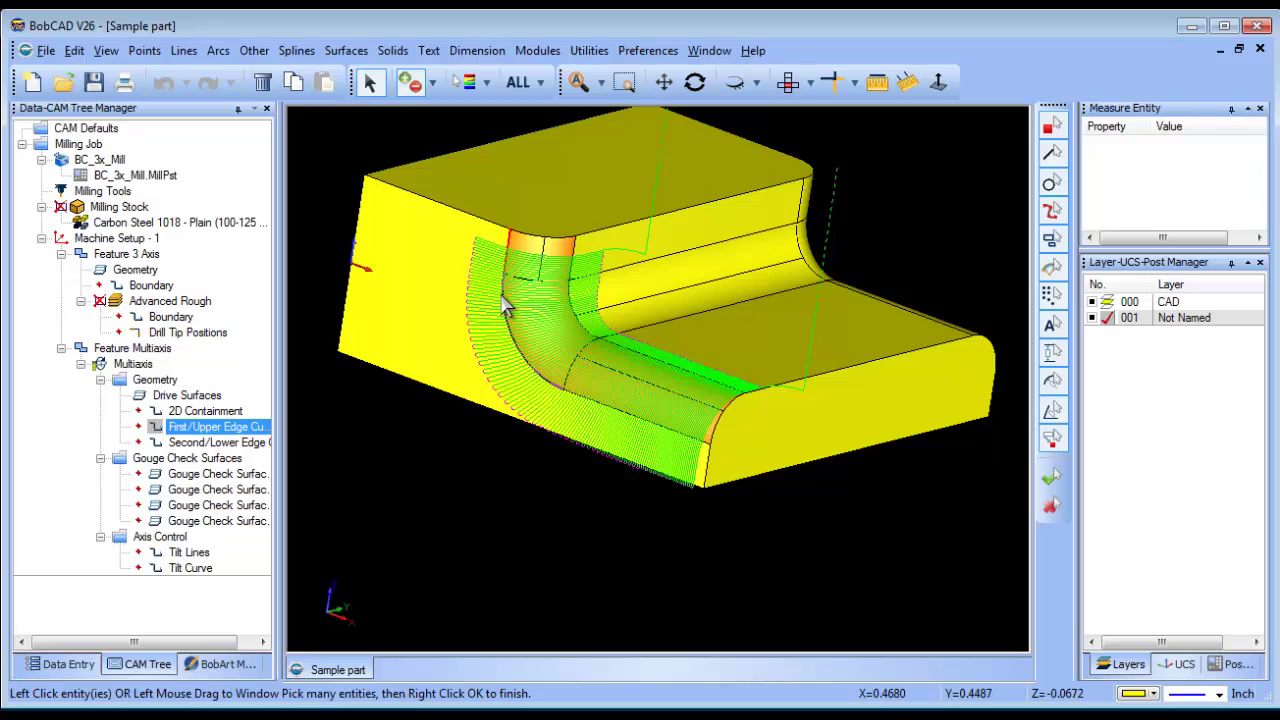
pyautogui.rightClick(600, 526)
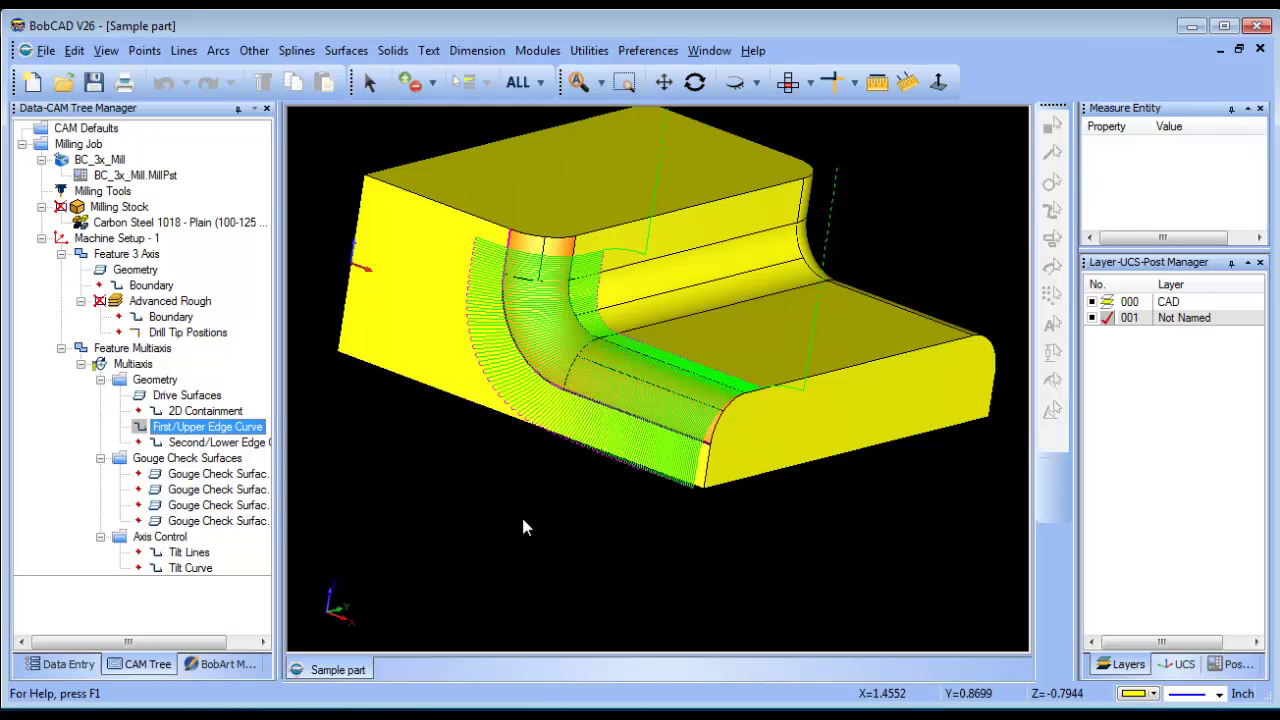
# - Reselect the Second/Lower Edge Curve and recompute the multiaxis toolpath
pyautogui.rightClick(226, 442)
pyautogui.click(255, 450)
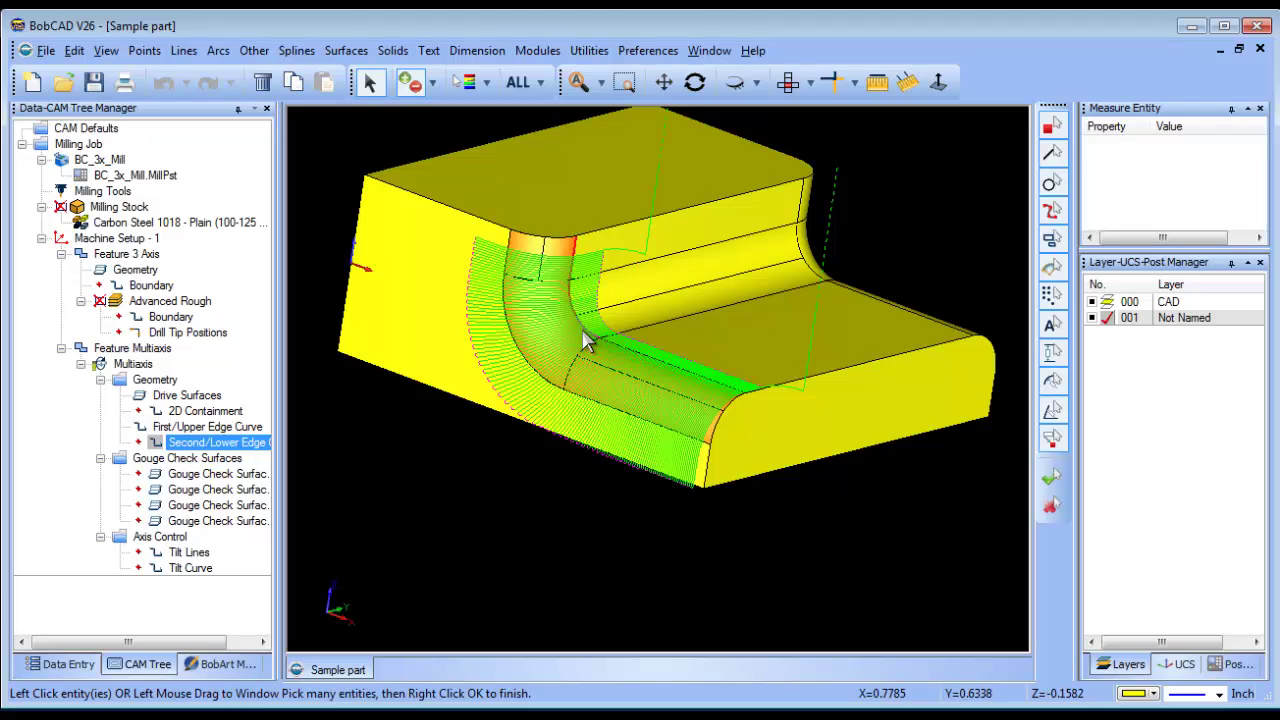
pyautogui.click(640, 358)
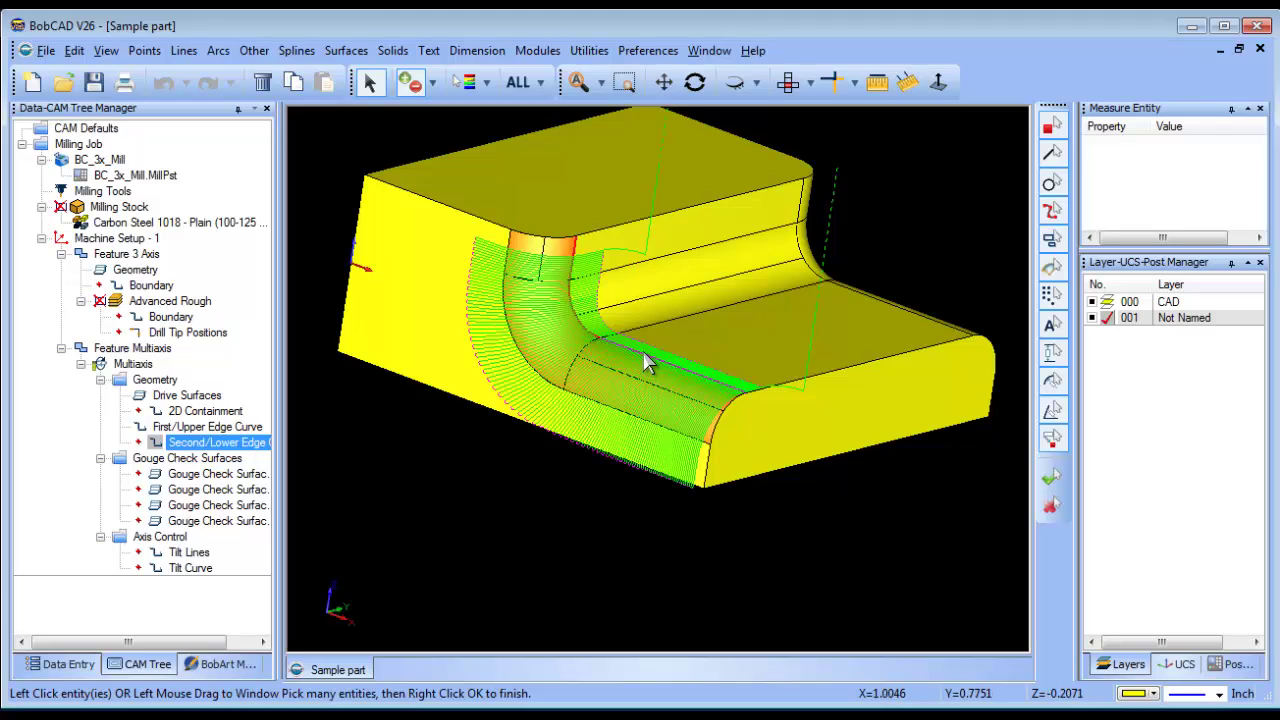
pyautogui.rightClick(883, 486)
pyautogui.rightClick(153, 348)
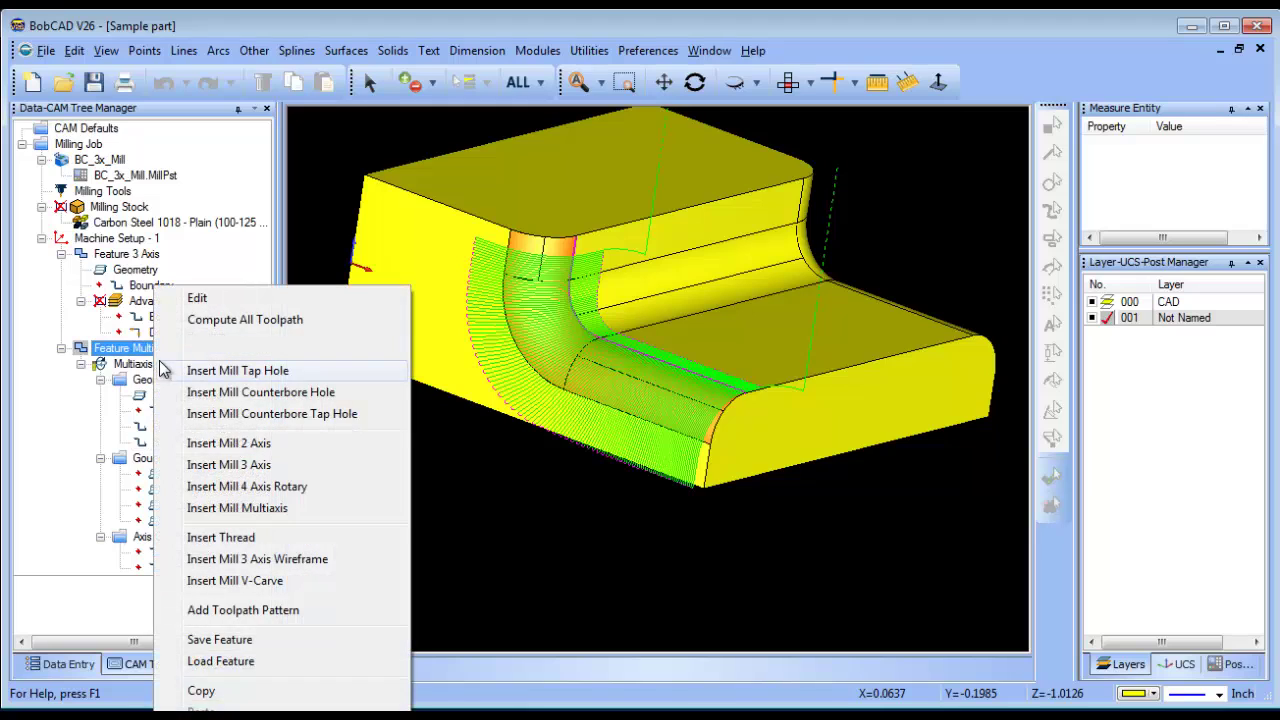
pyautogui.click(229, 320)
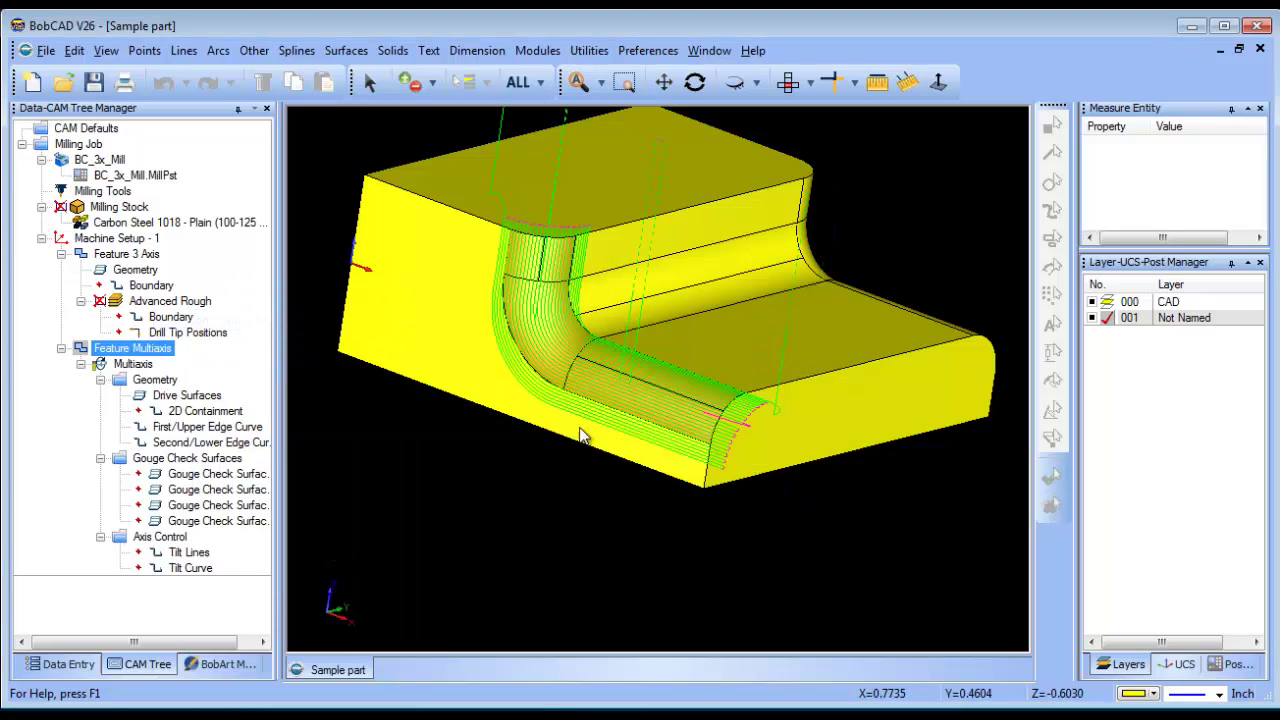
pyautogui.moveTo(586, 434); pyautogui.dragTo(543, 318, button='middle')
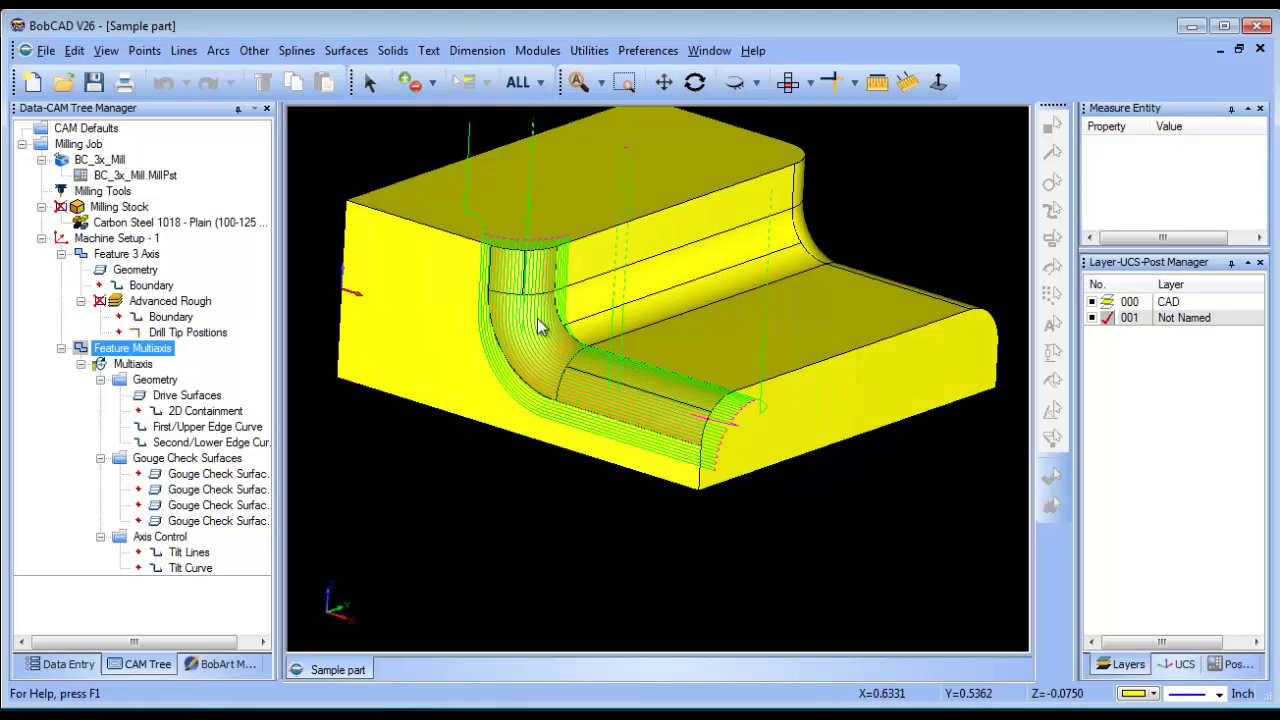
# - Change the extensions to 200% at the start and 300% at the end, then regenerate the toolpath
pyautogui.rightClick(137, 350)
pyautogui.click(200, 298)
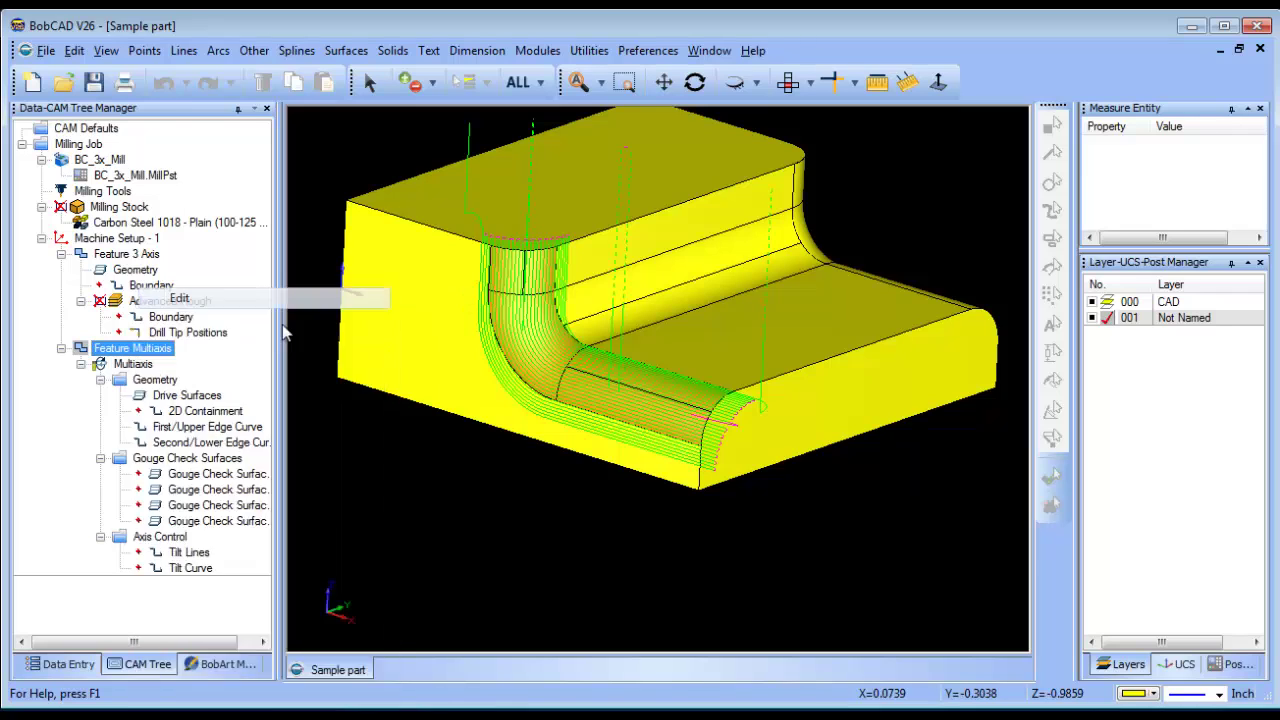
pyautogui.click(251, 106)
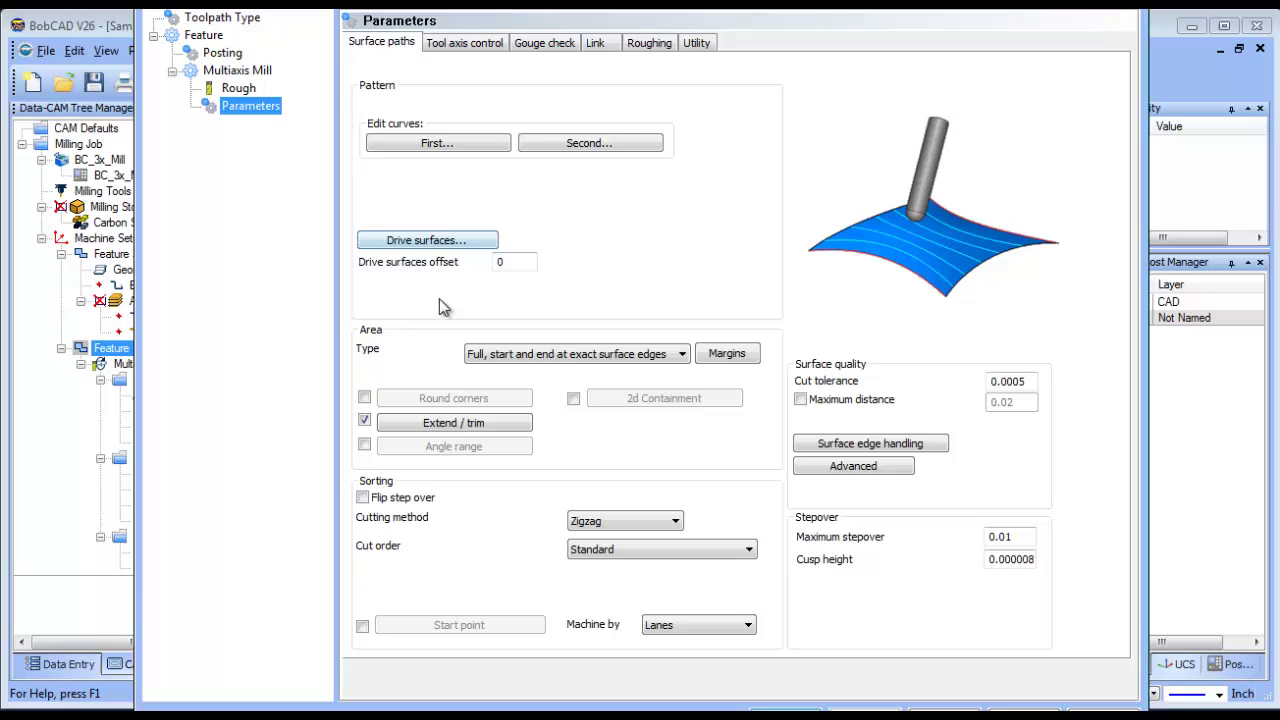
pyautogui.click(453, 424)
pyautogui.click(569, 149)
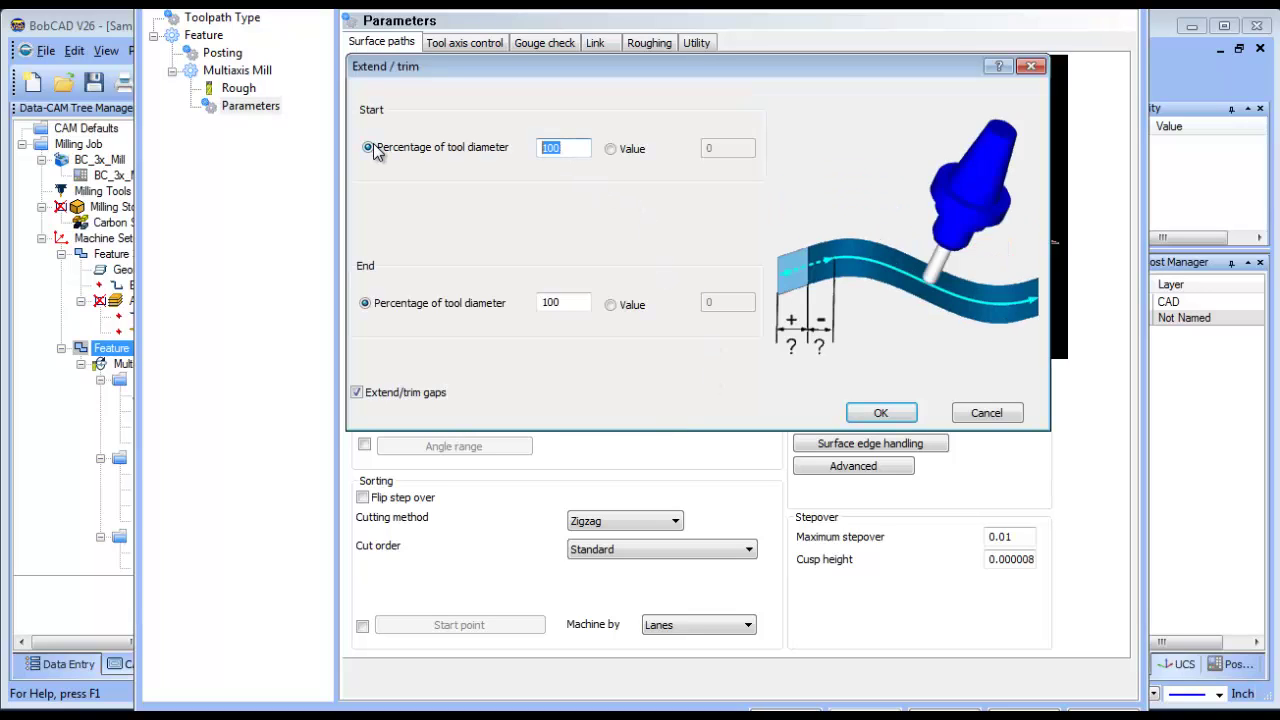
pyautogui.write('200')
pyautogui.click(573, 305)
pyautogui.write('300')
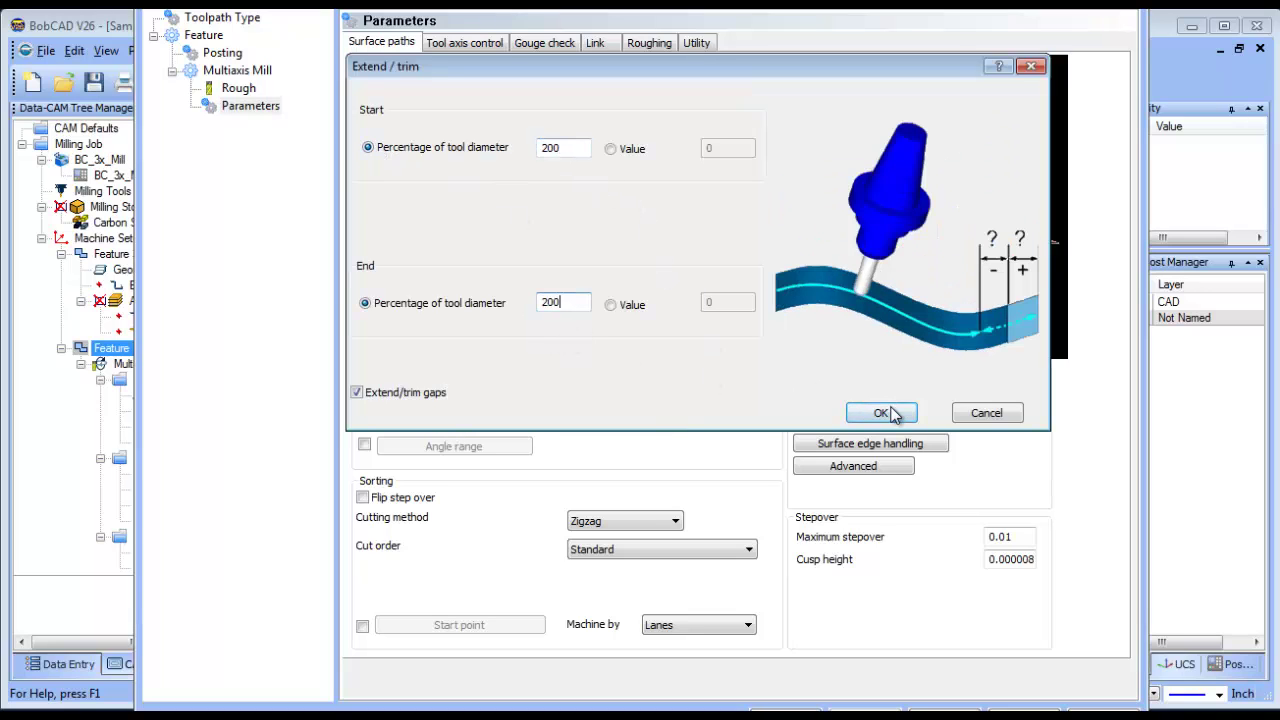
pyautogui.click(880, 412)
pyautogui.click(1025, 710)
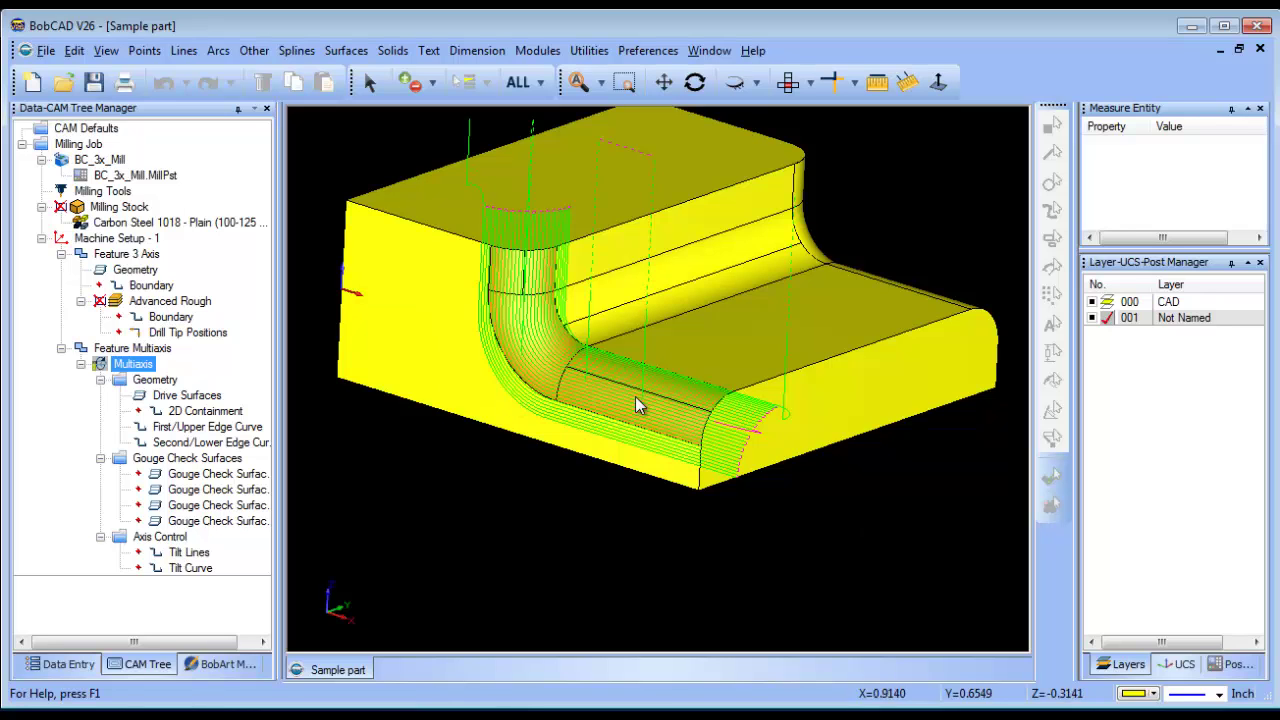
pyautogui.moveTo(578, 388); pyautogui.dragTo(614, 405, button='middle')
pyautogui.moveTo(556, 436); pyautogui.dragTo(583, 397, button='middle')
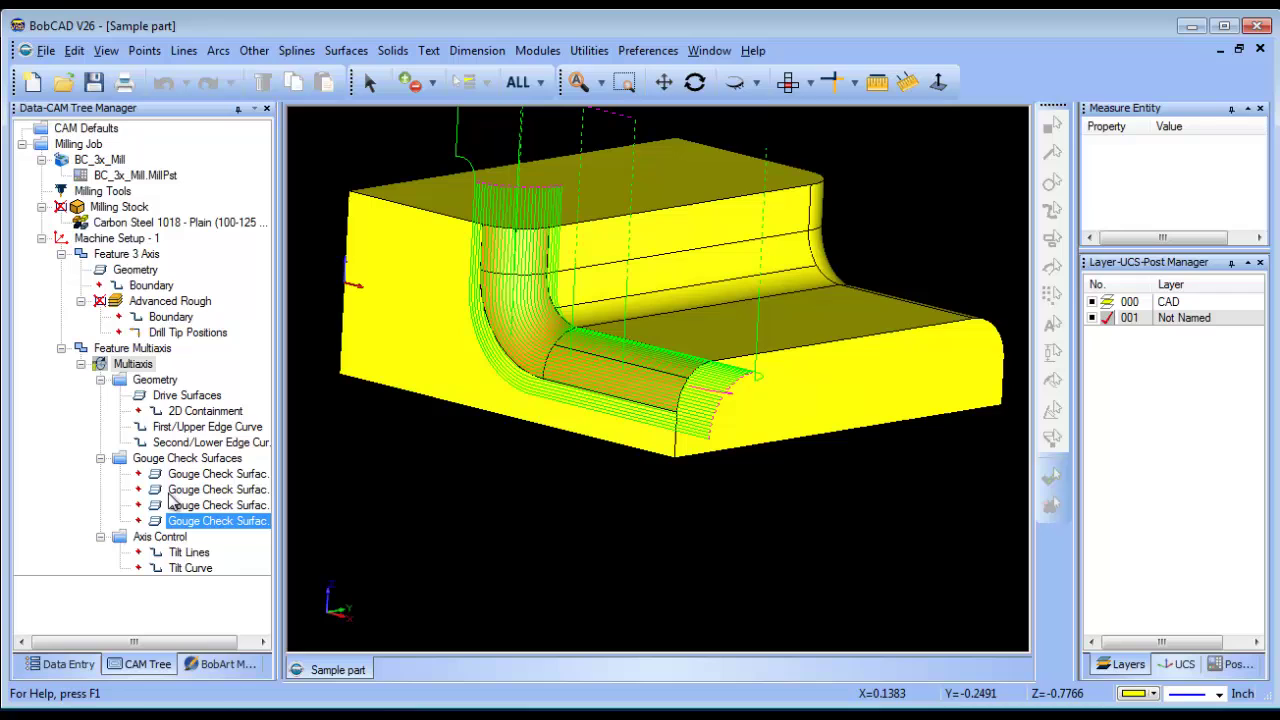
# - Hide the multiaxis toolpath and layer 000, then add layer 002
pyautogui.click(162, 349)
pyautogui.rightClick(165, 355)
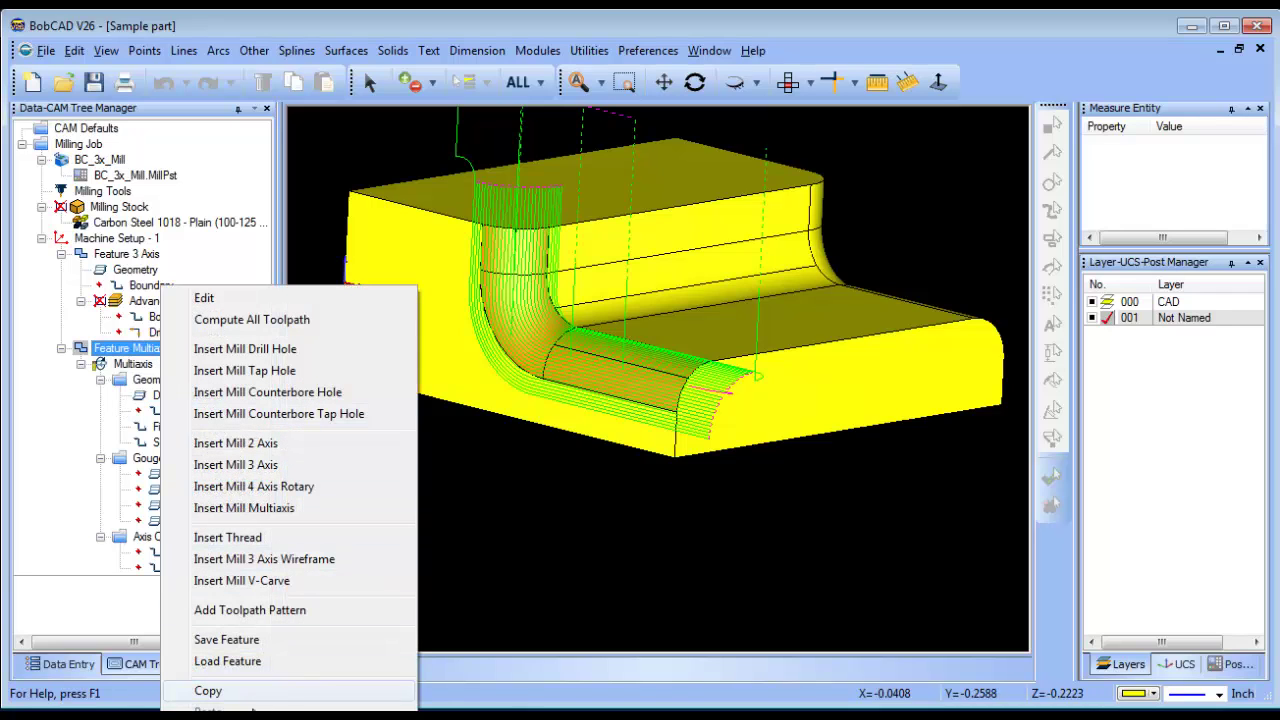
pyautogui.click(210, 703)
pyautogui.moveTo(631, 418); pyautogui.dragTo(630, 450, button='middle')
pyautogui.click(1096, 303)
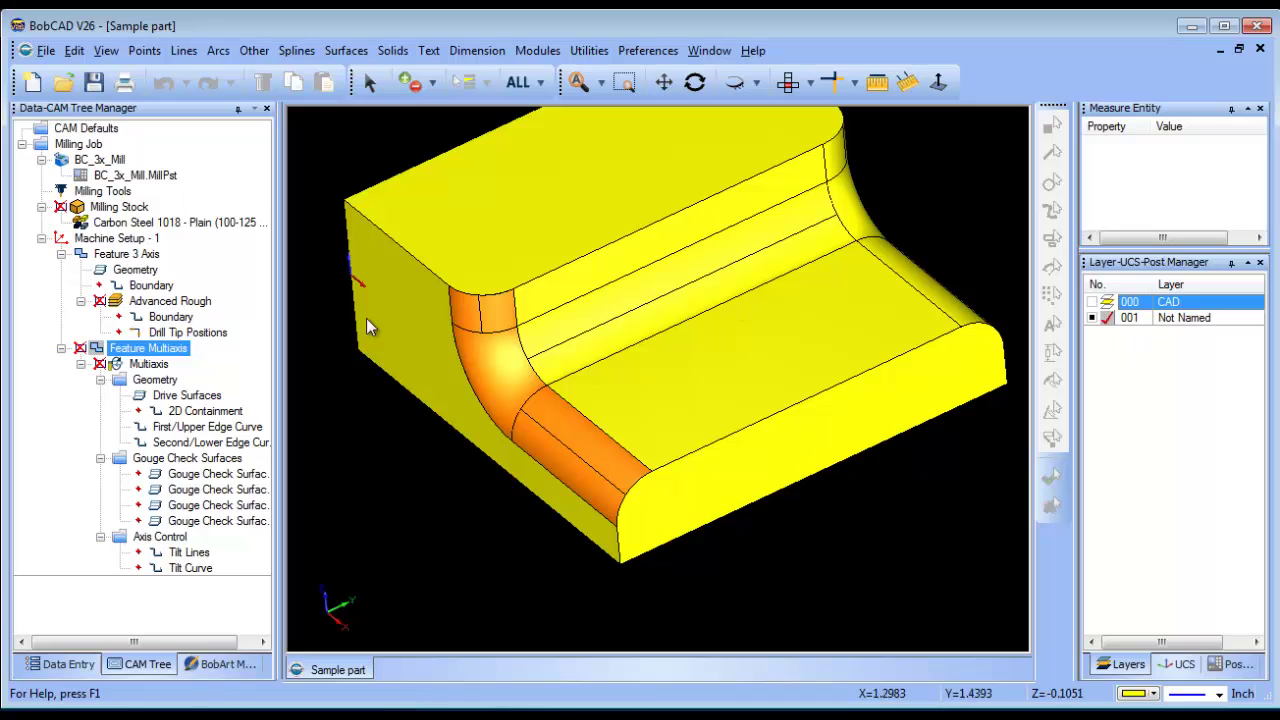
pyautogui.click(370, 87)
pyautogui.click(810, 470)
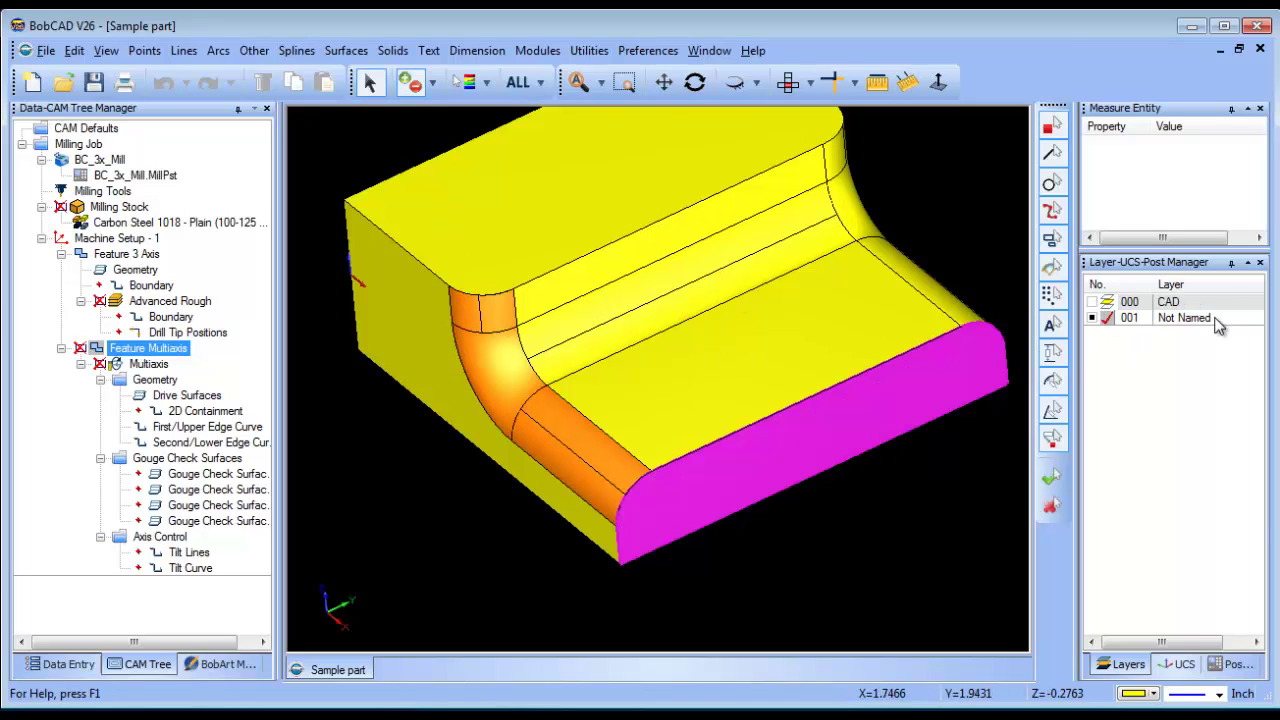
pyautogui.rightClick(1220, 340)
pyautogui.click(1220, 340)
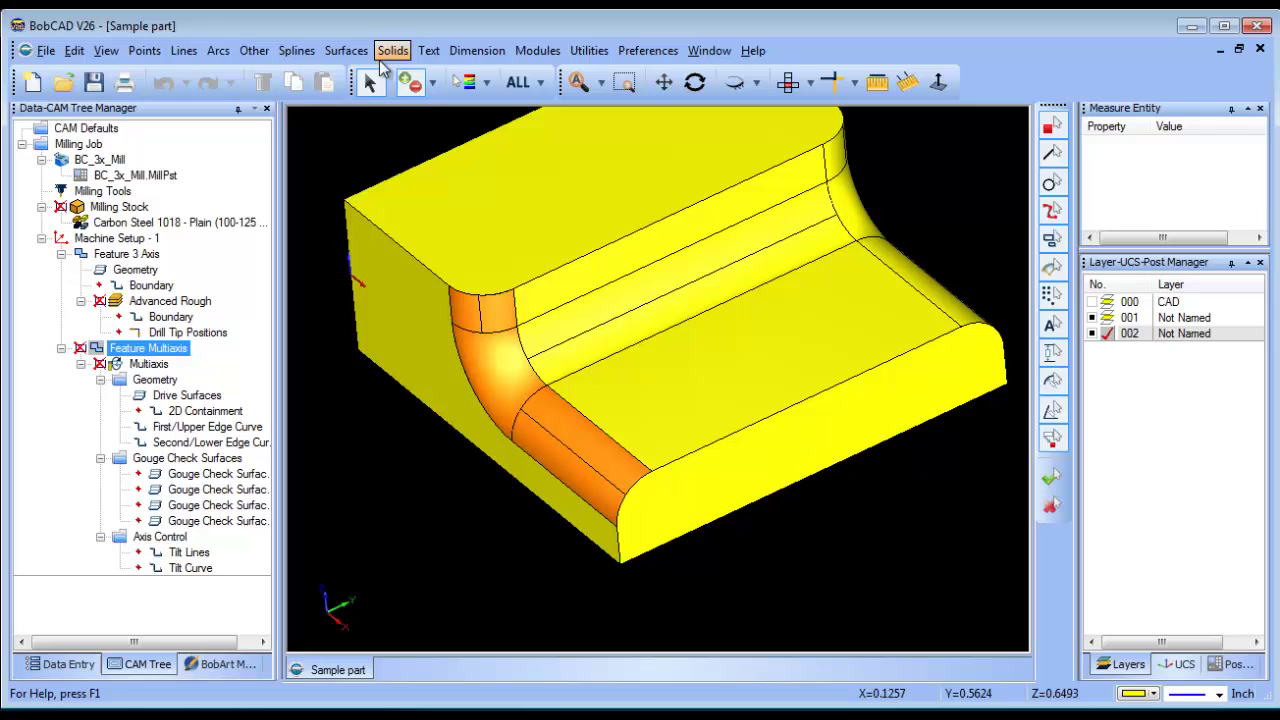
# - Pick the orange fillet faces by color and move them onto layer 002
pyautogui.click(540, 84)
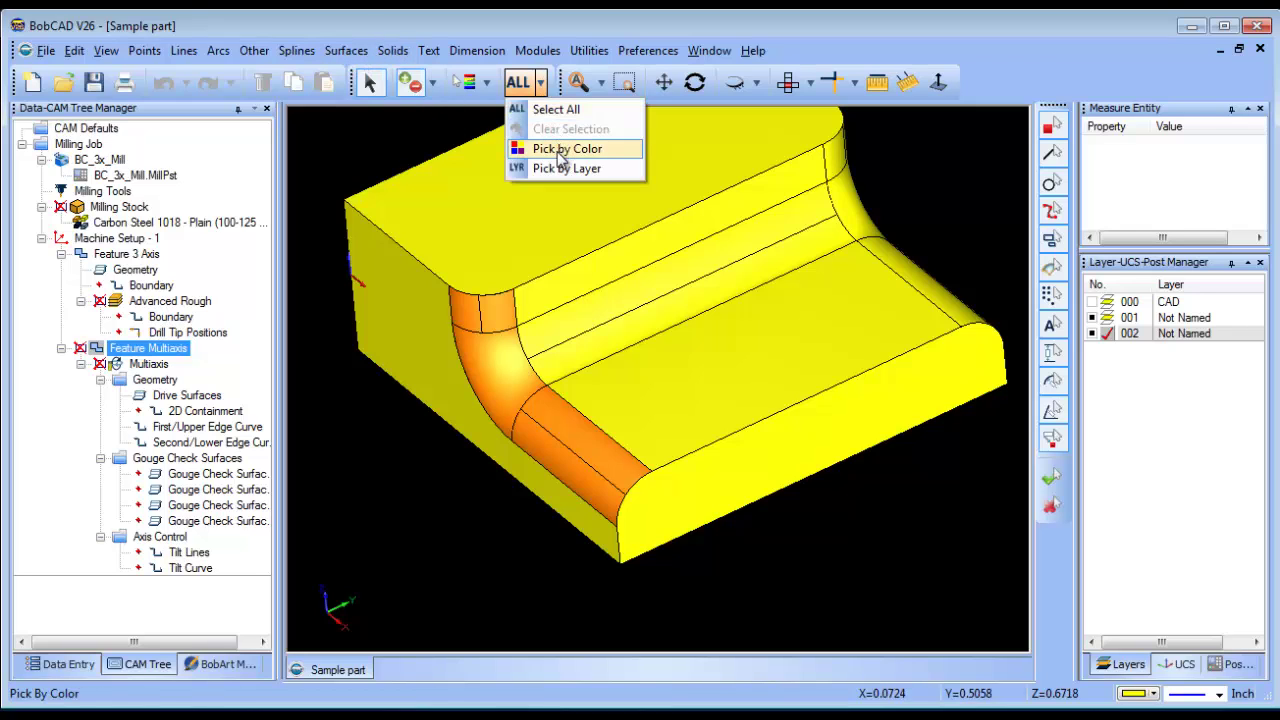
pyautogui.click(563, 148)
pyautogui.click(602, 478)
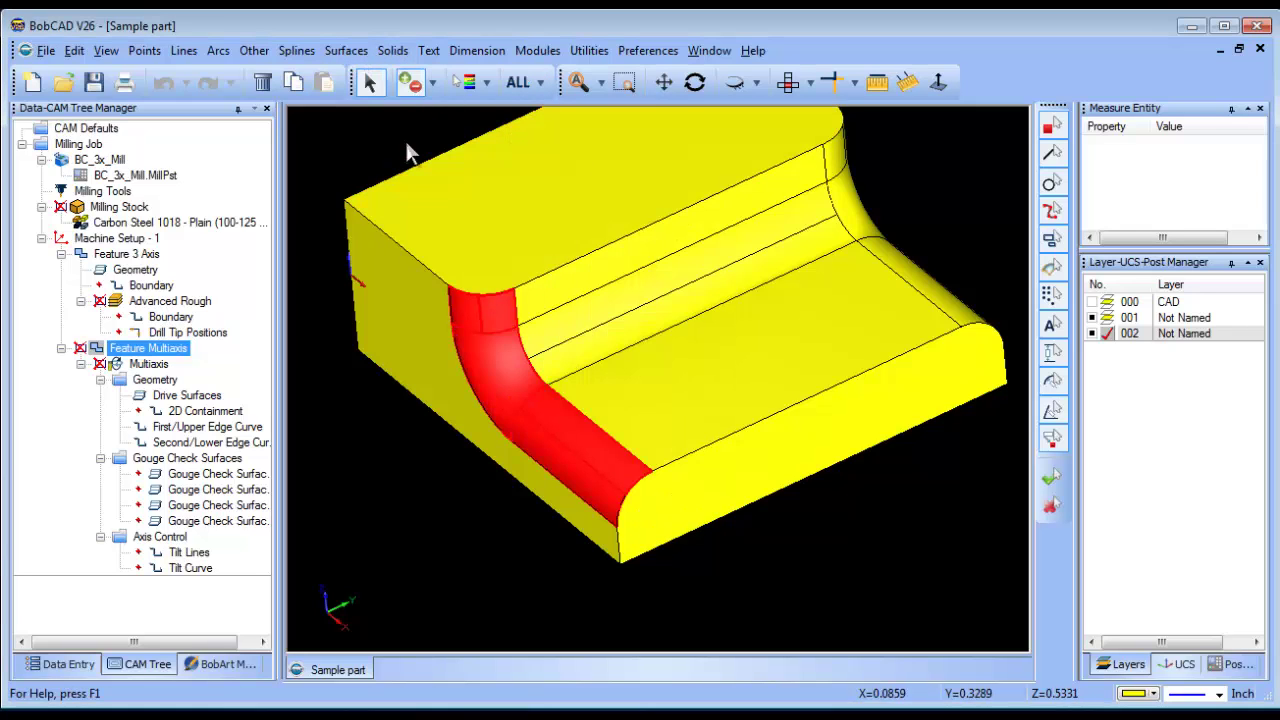
pyautogui.rightClick(366, 116)
pyautogui.moveTo(493, 284)
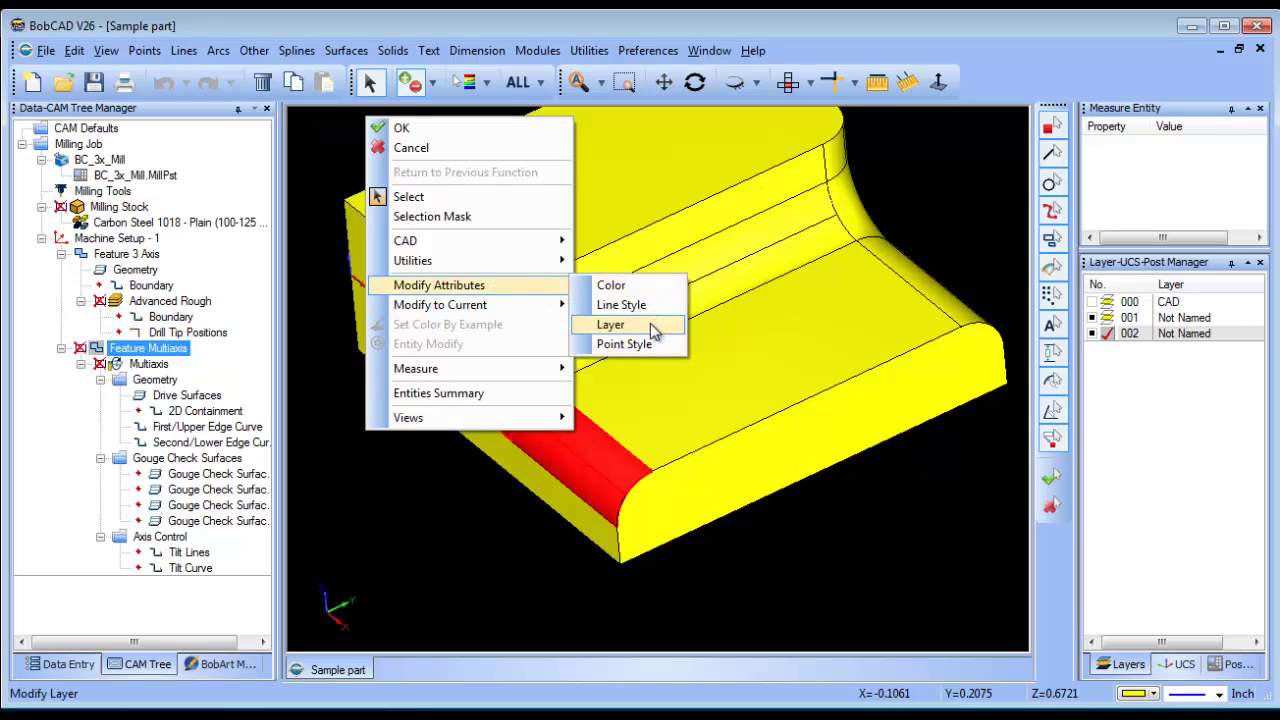
pyautogui.click(654, 329)
pyautogui.click(640, 302)
pyautogui.click(608, 476)
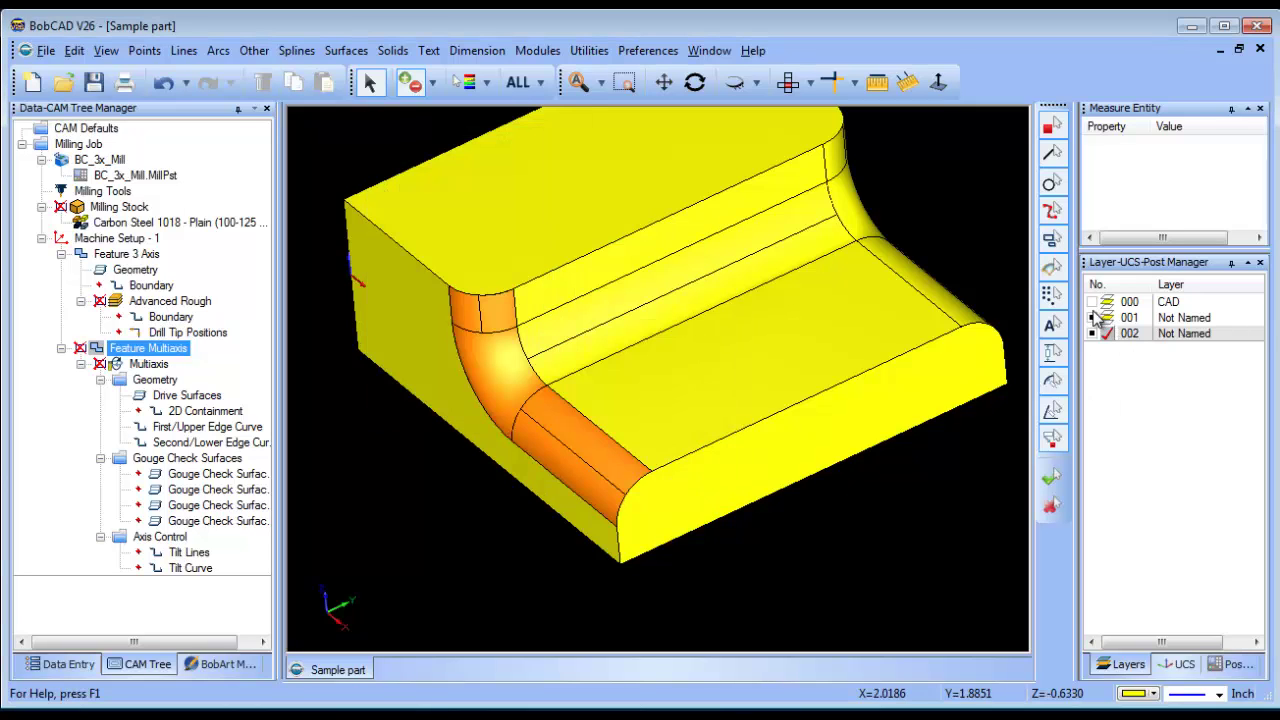
# - Hide layer 001 and add a new layer 003
pyautogui.click(1092, 317)
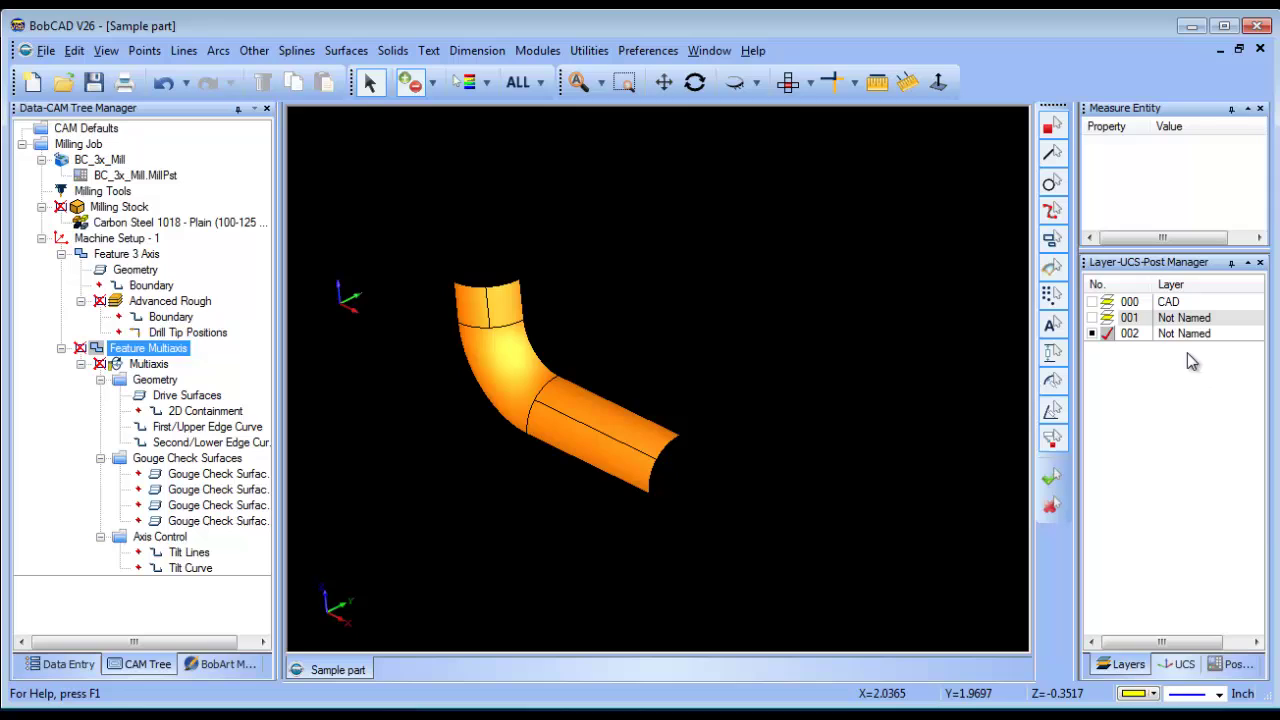
pyautogui.rightClick(1196, 338)
pyautogui.click(1225, 345)
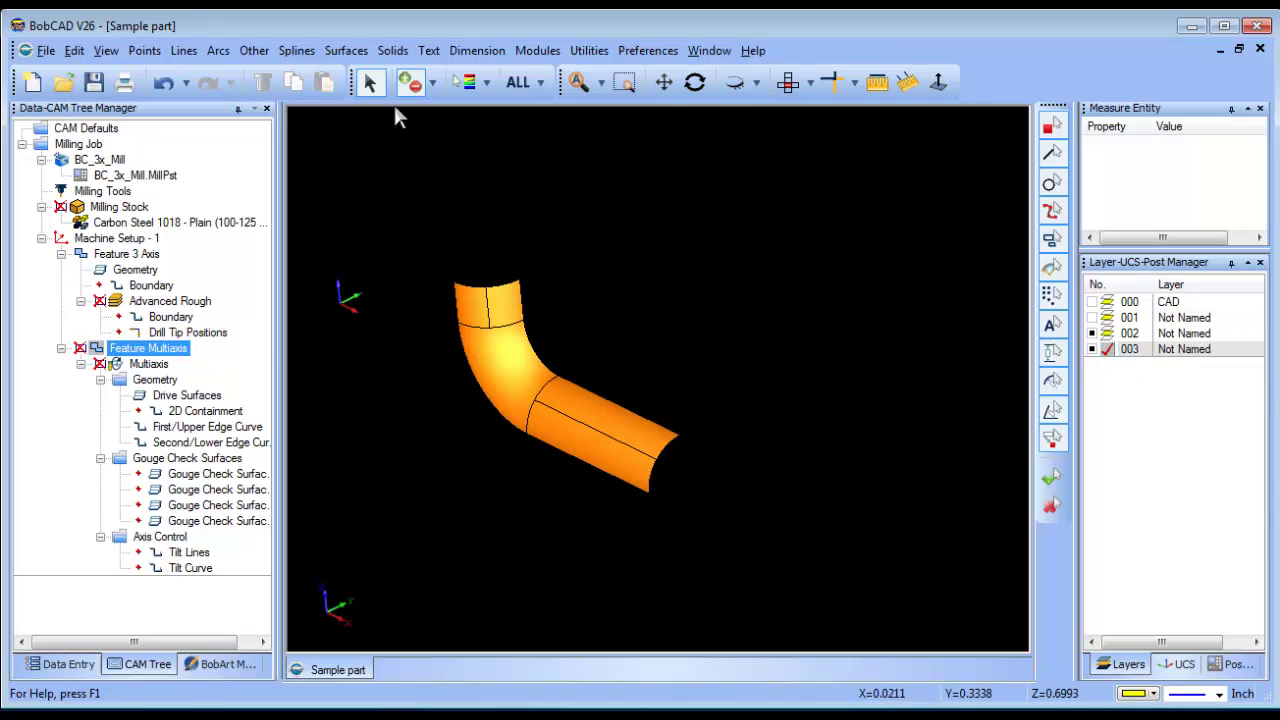
# - Extract the fillet's top edge as a single curve and hide layer 002
pyautogui.click(589, 50)
pyautogui.moveTo(686, 220)
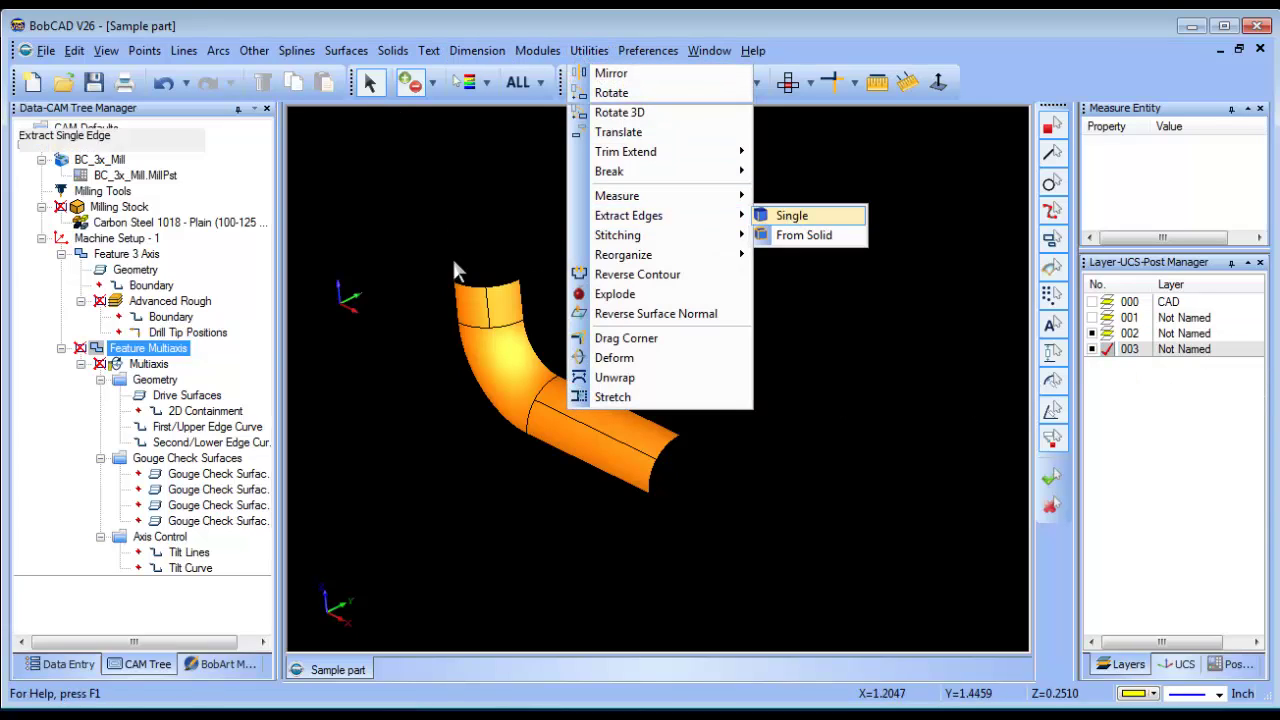
pyautogui.press('Return')
pyautogui.click(498, 285)
pyautogui.rightClick(638, 240)
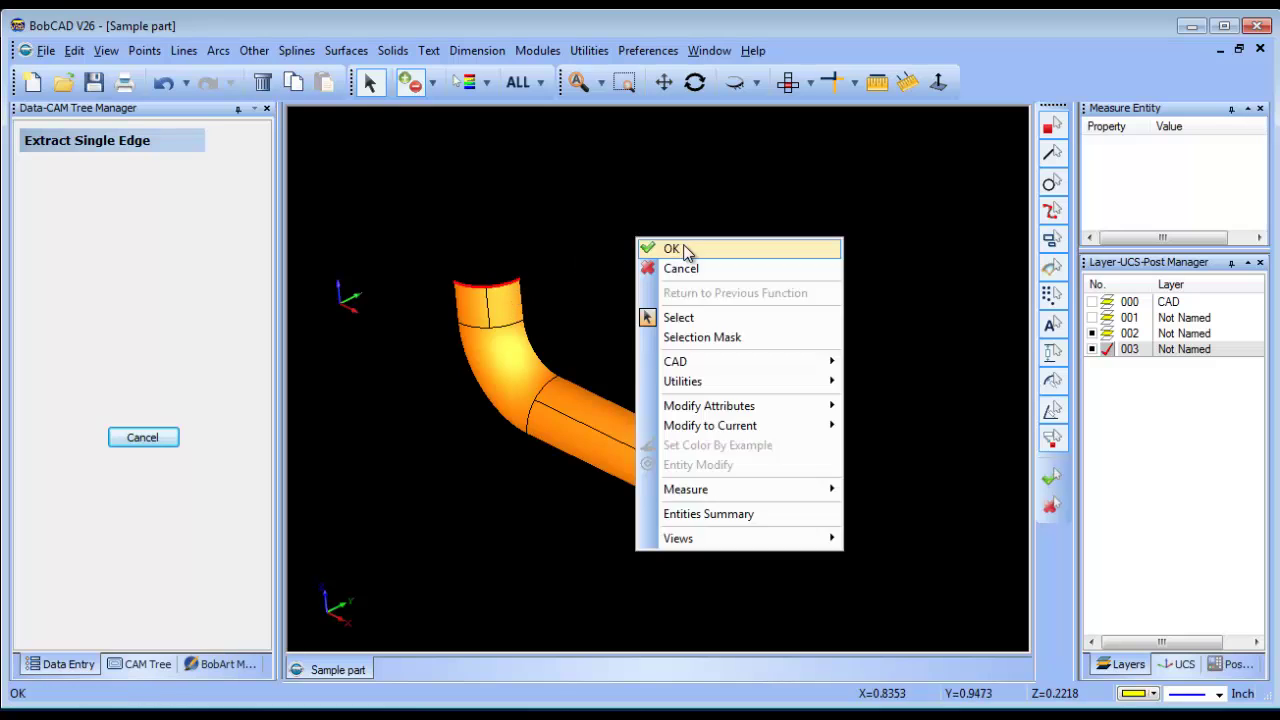
pyautogui.click(686, 250)
pyautogui.click(1093, 334)
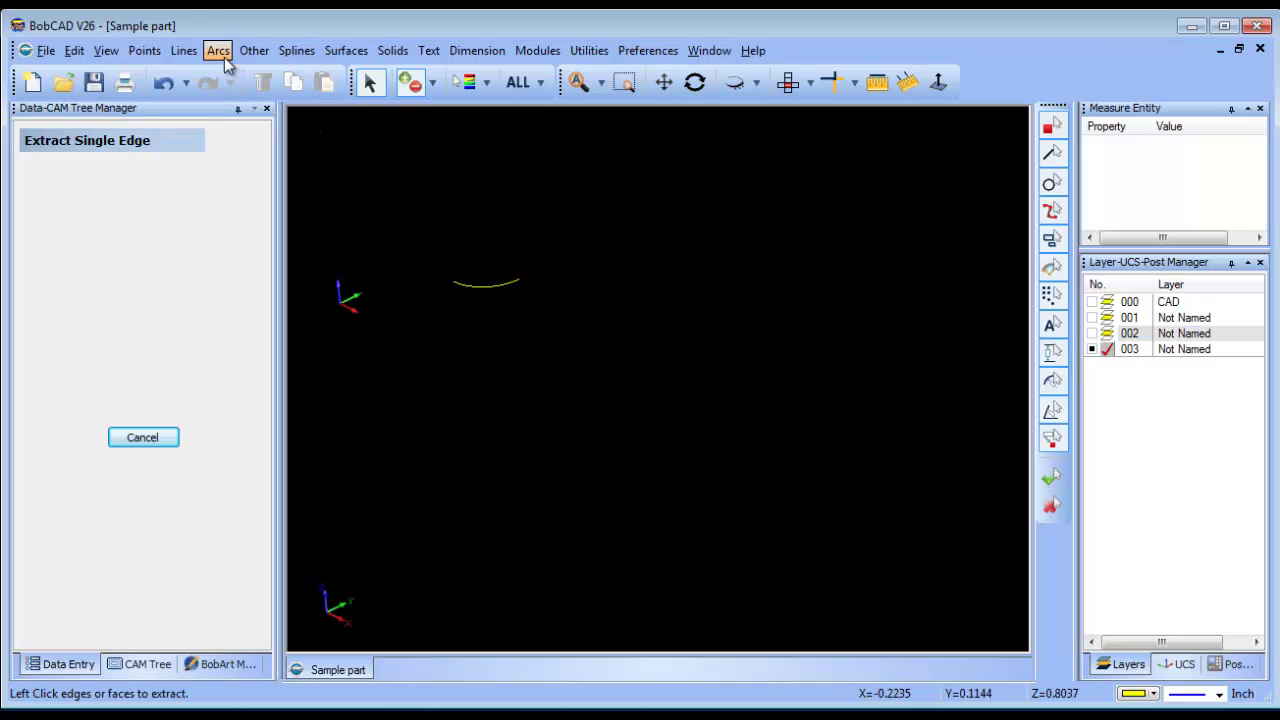
# - Set up a surface extrusion of the arc along the Z axis
pyautogui.click(352, 52)
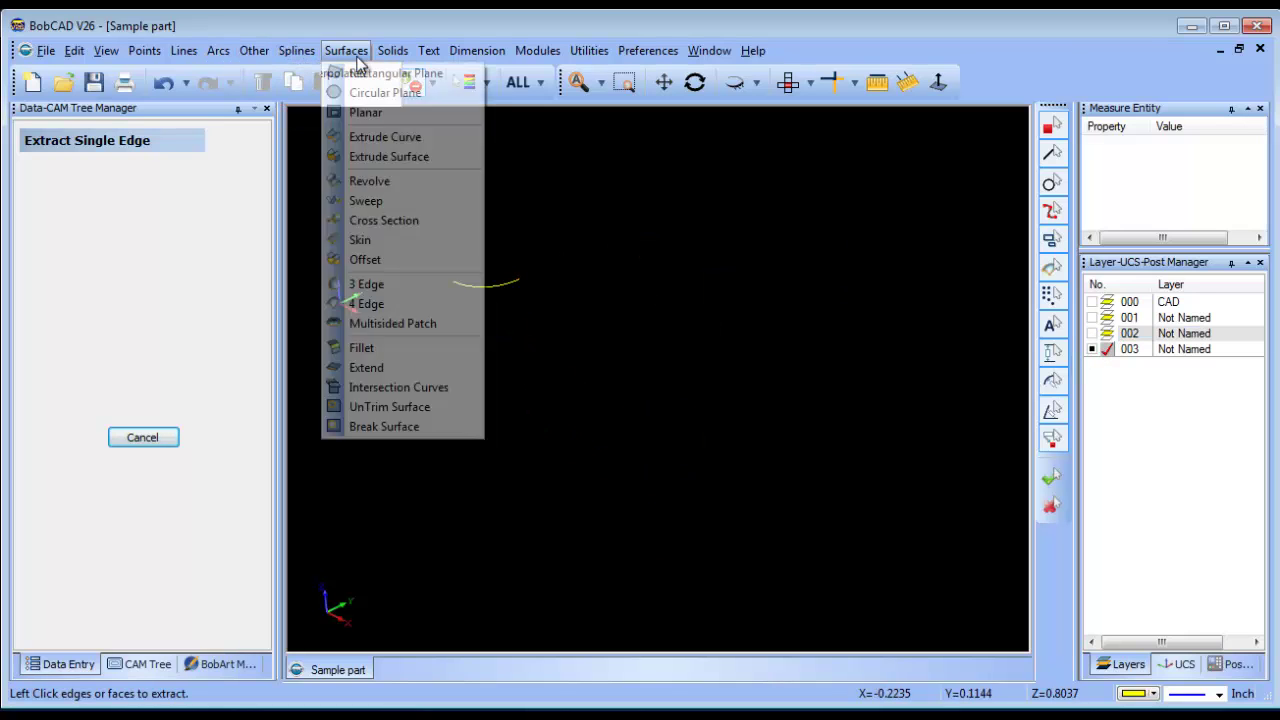
pyautogui.click(436, 160)
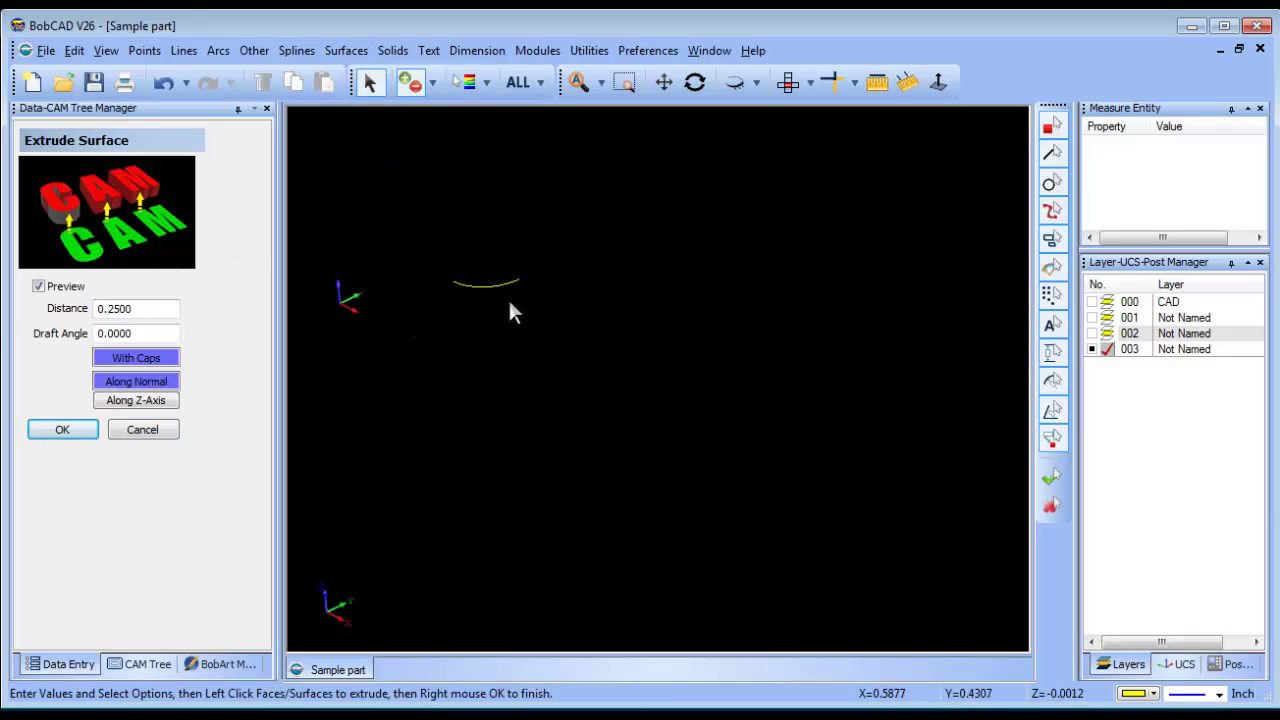
pyautogui.click(474, 287)
pyautogui.rightClick(606, 272)
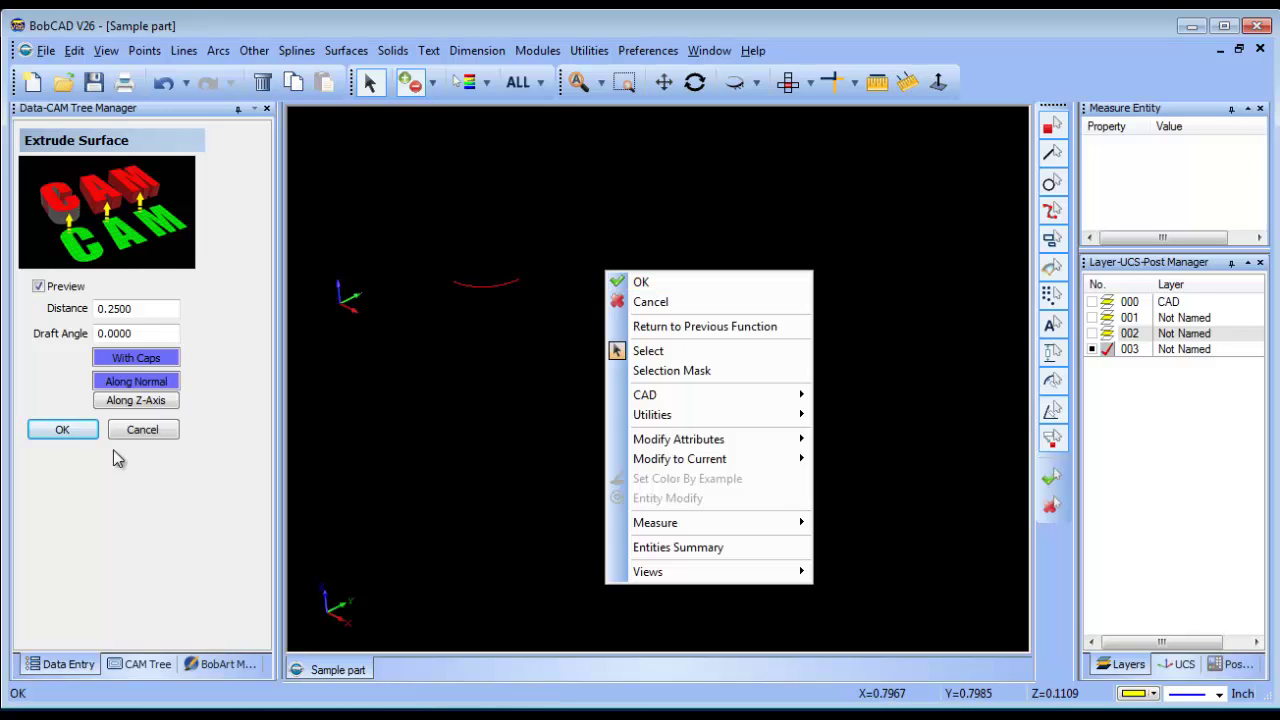
pyautogui.click(614, 281)
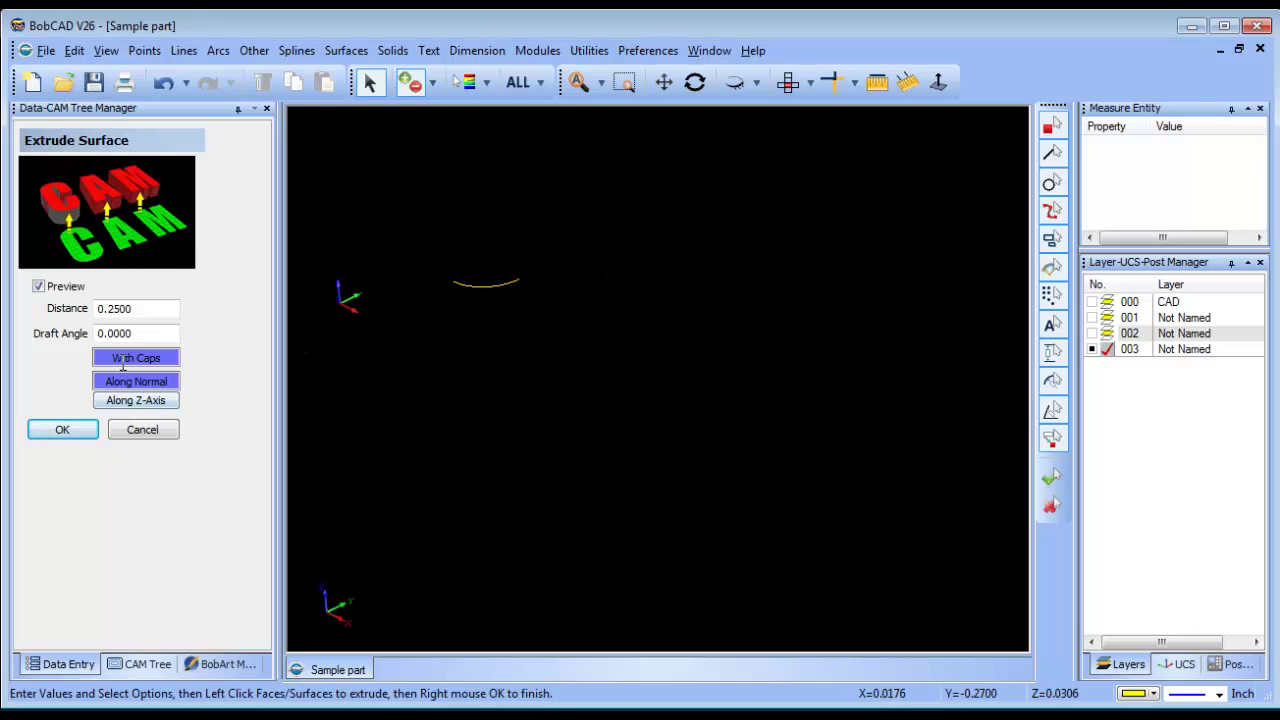
pyautogui.click(158, 401)
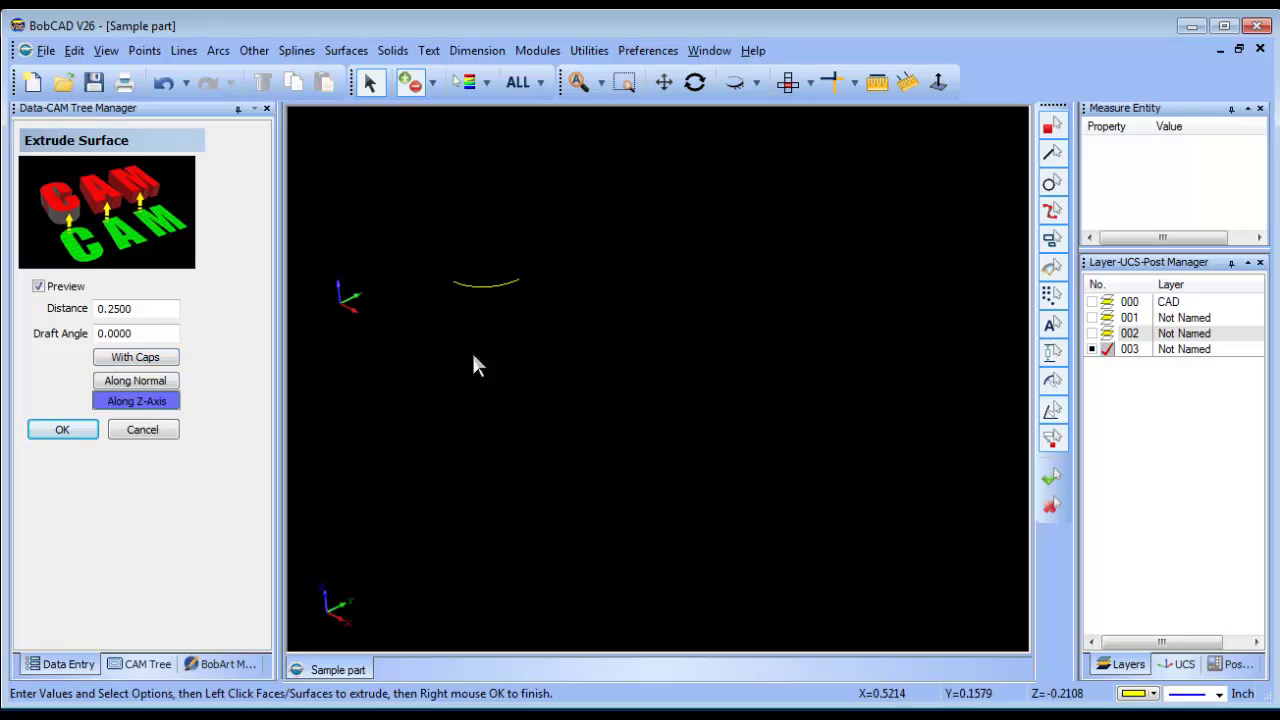
pyautogui.click(478, 286)
pyautogui.rightClick(570, 268)
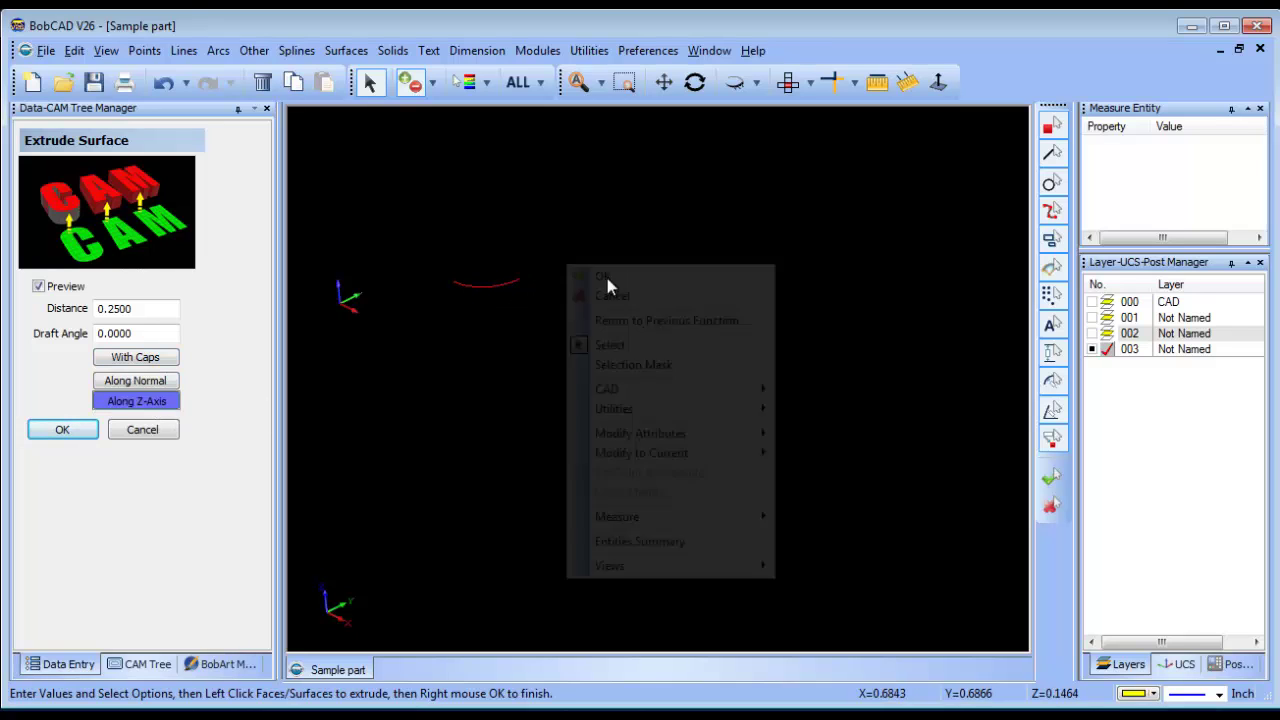
pyautogui.click(604, 275)
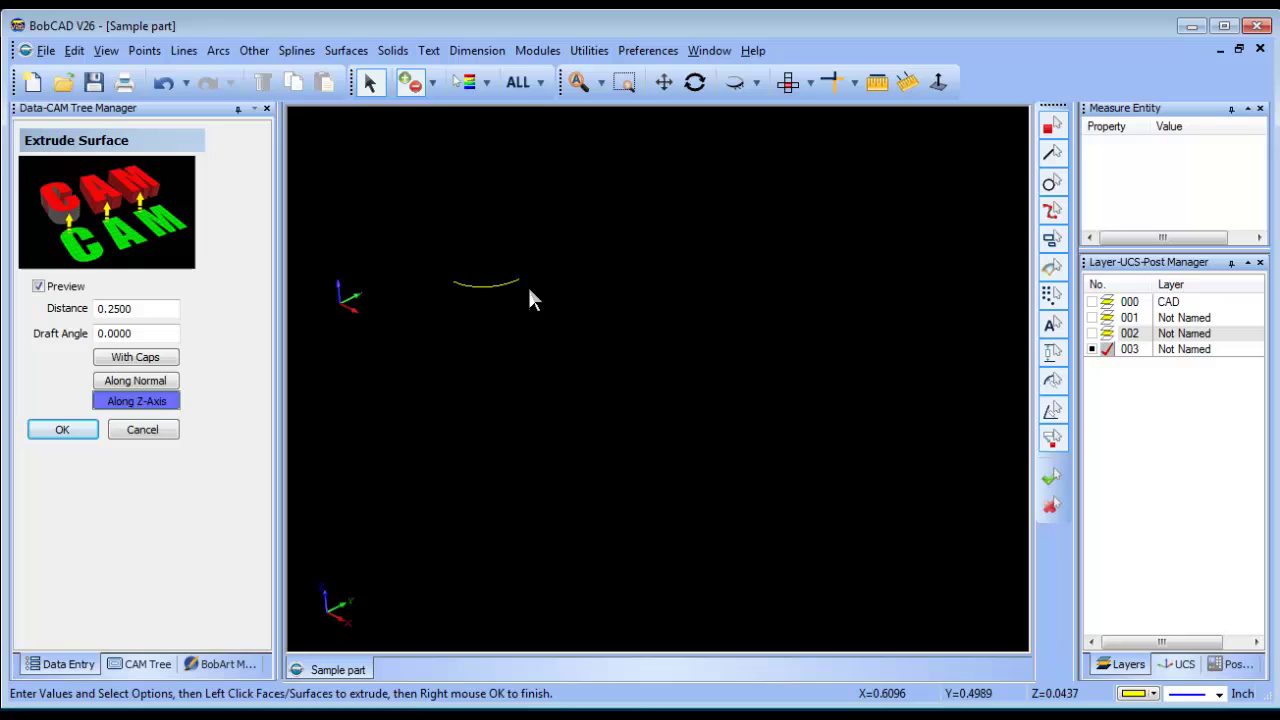
# - Extrude the arc 0.25 along Z into a surface with Extrude Curve, and show layer 002 again
pyautogui.click(158, 429)
pyautogui.click(348, 51)
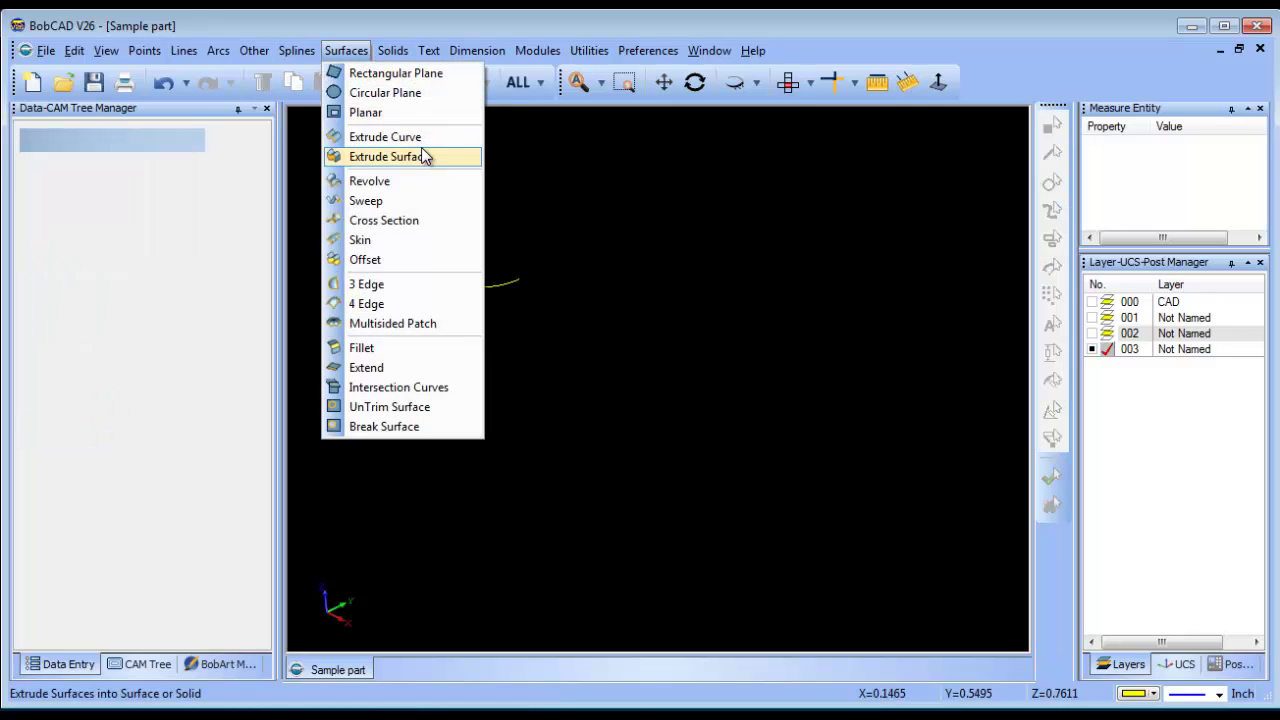
pyautogui.click(438, 138)
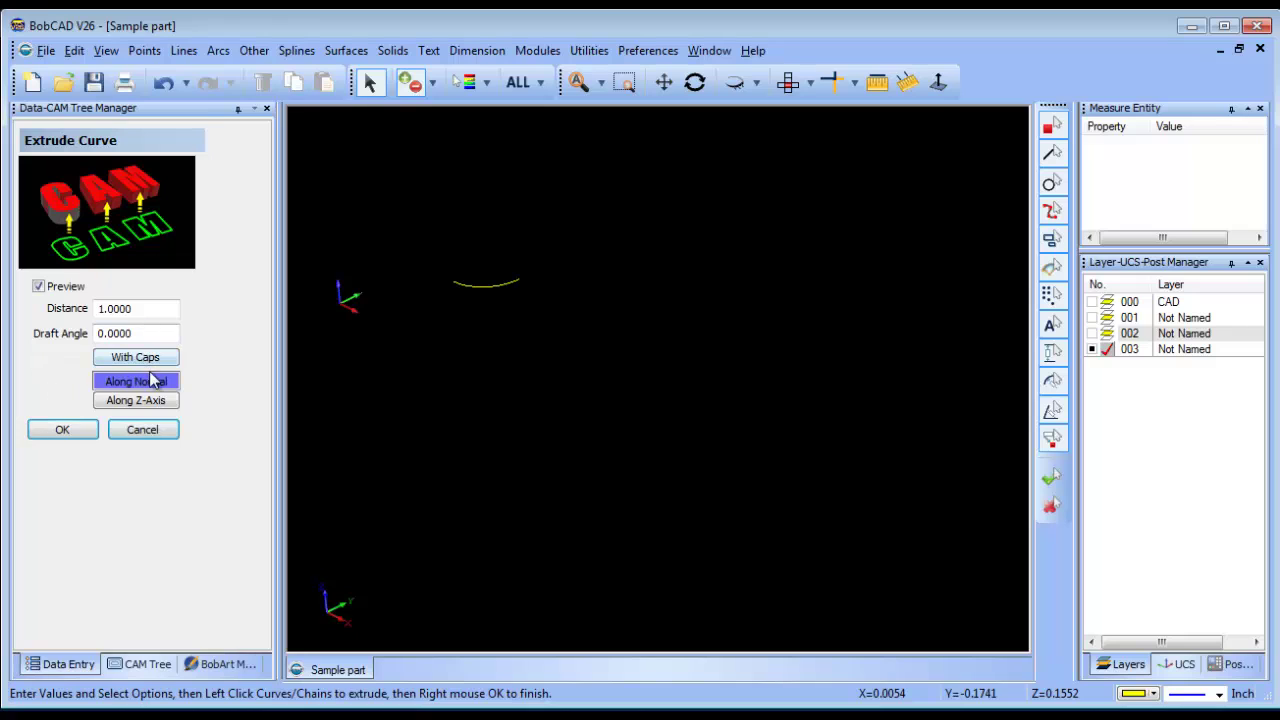
pyautogui.moveTo(153, 304); pyautogui.dragTo(5, 309)
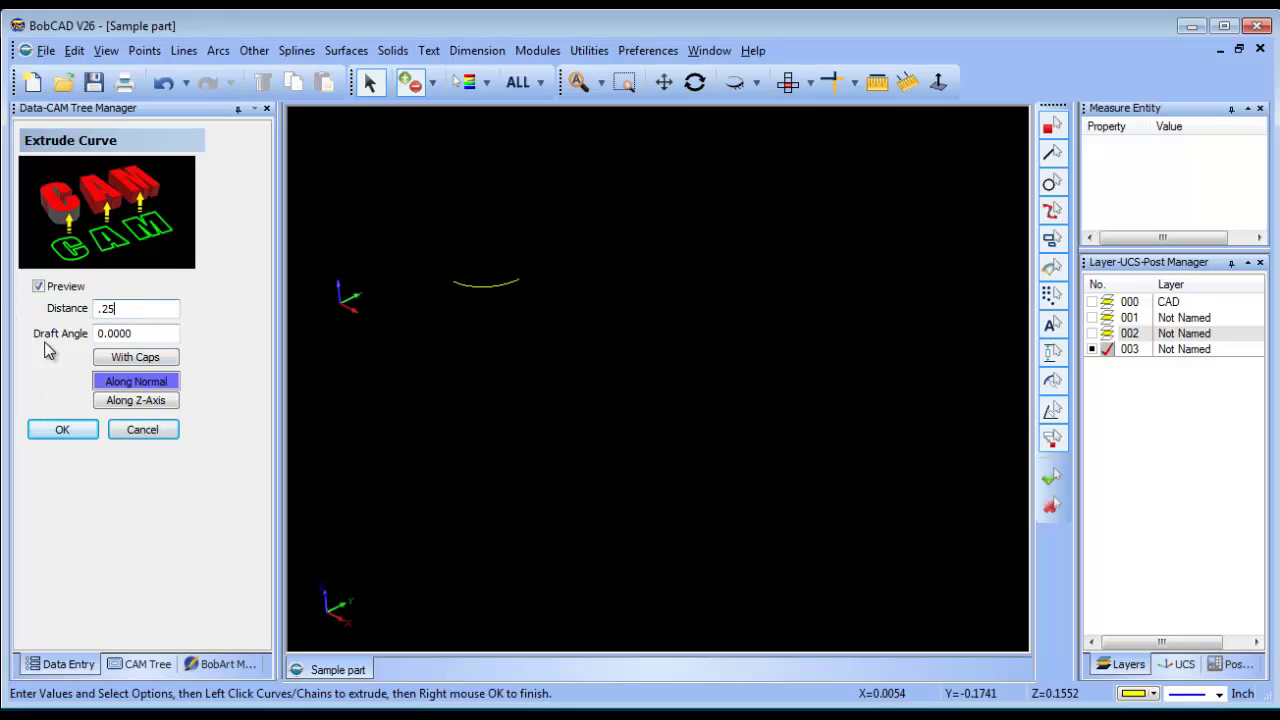
pyautogui.click(153, 401)
pyautogui.click(480, 286)
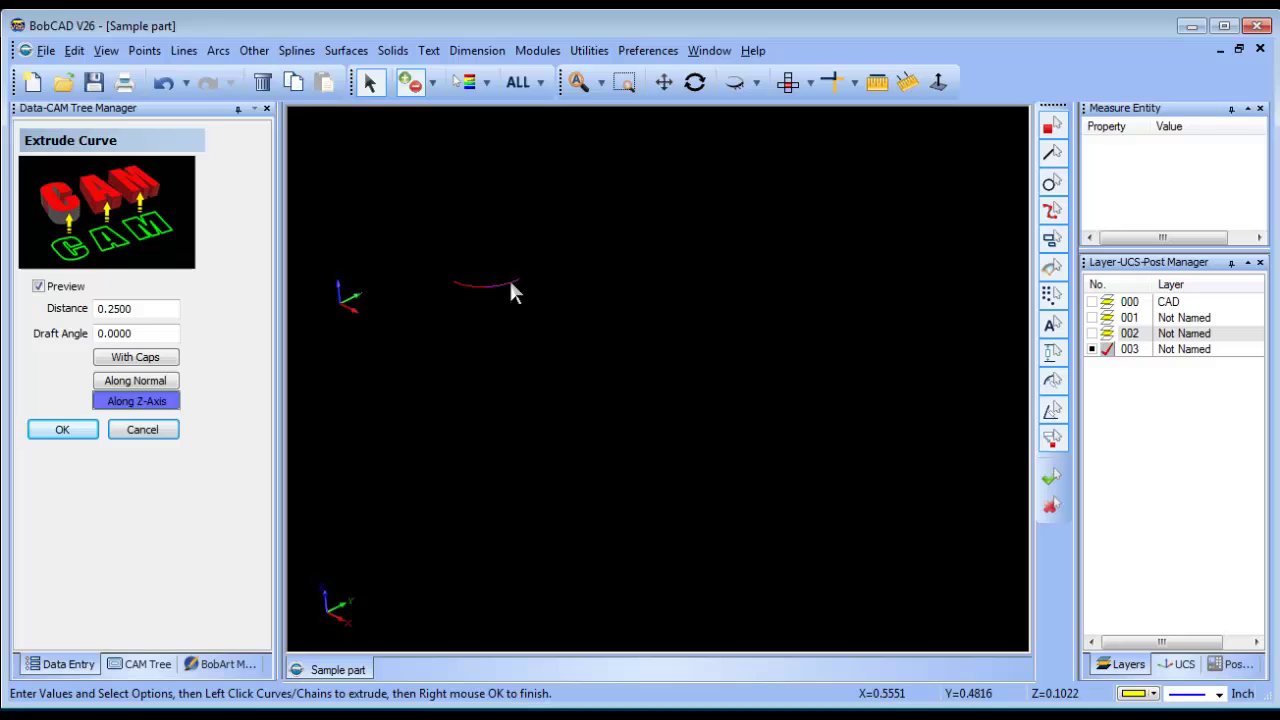
pyautogui.rightClick(661, 277)
pyautogui.click(683, 290)
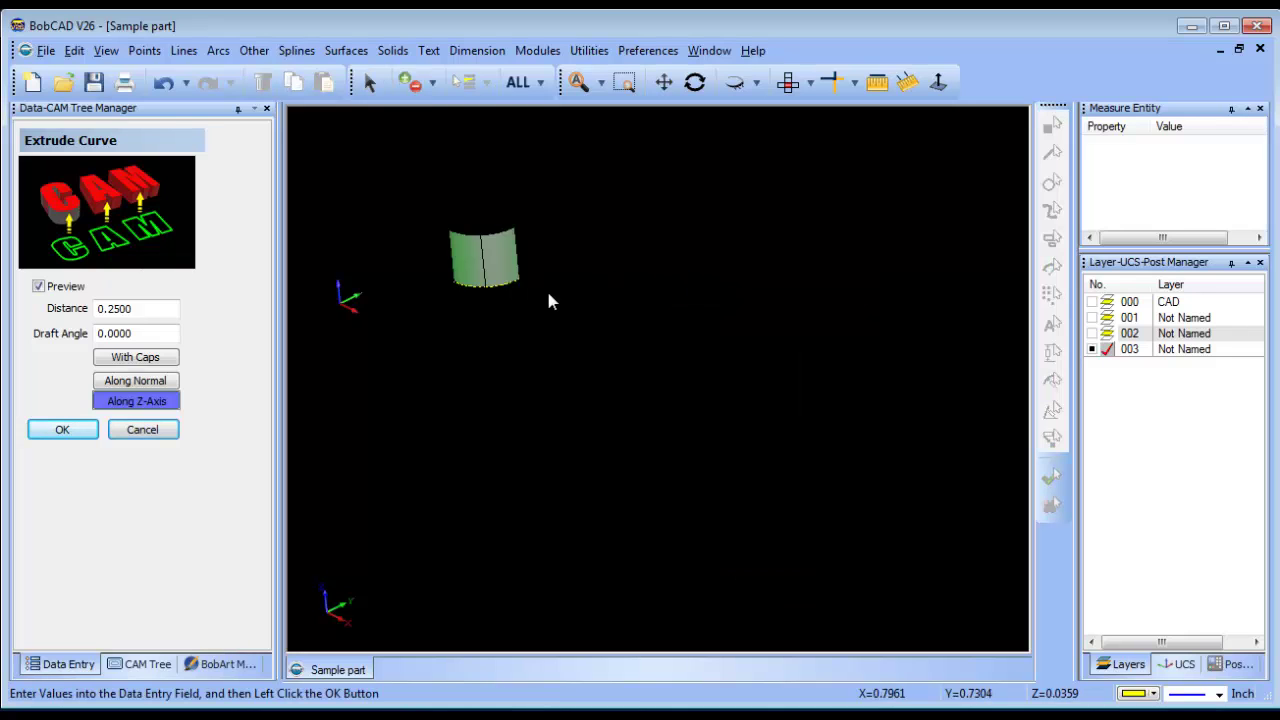
pyautogui.moveTo(646, 350); pyautogui.dragTo(690, 360, button='middle')
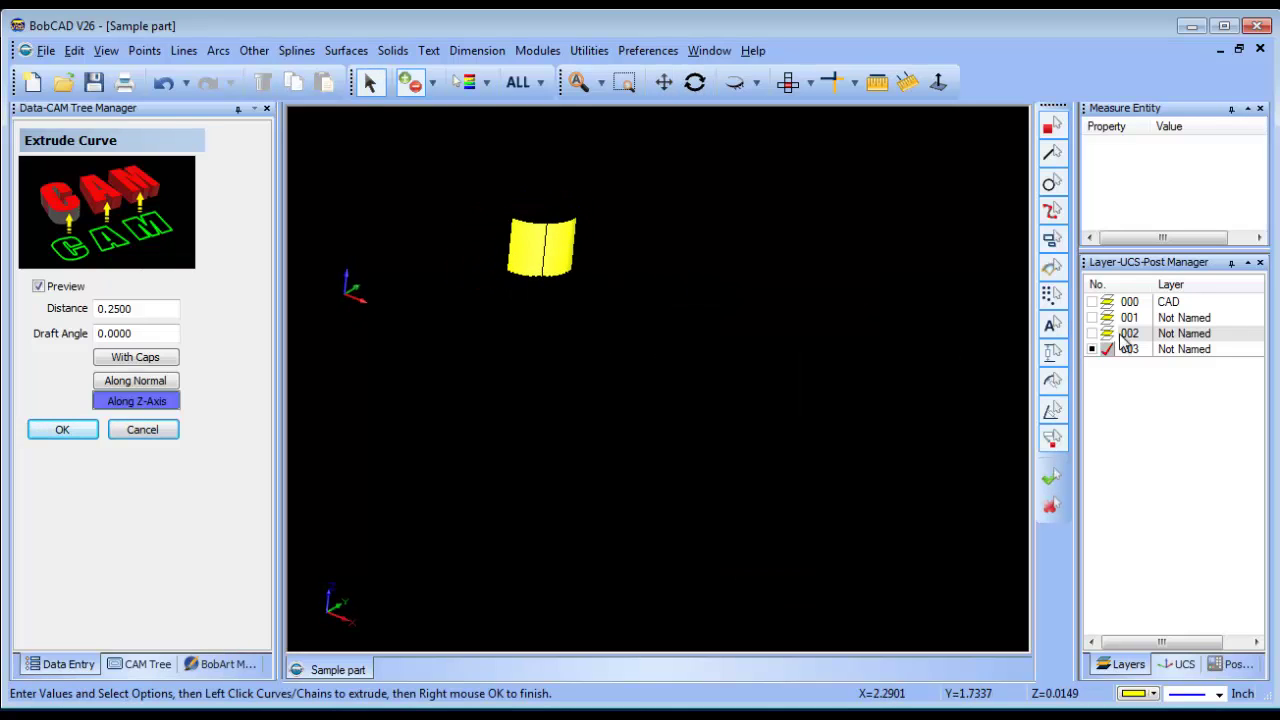
pyautogui.click(1092, 333)
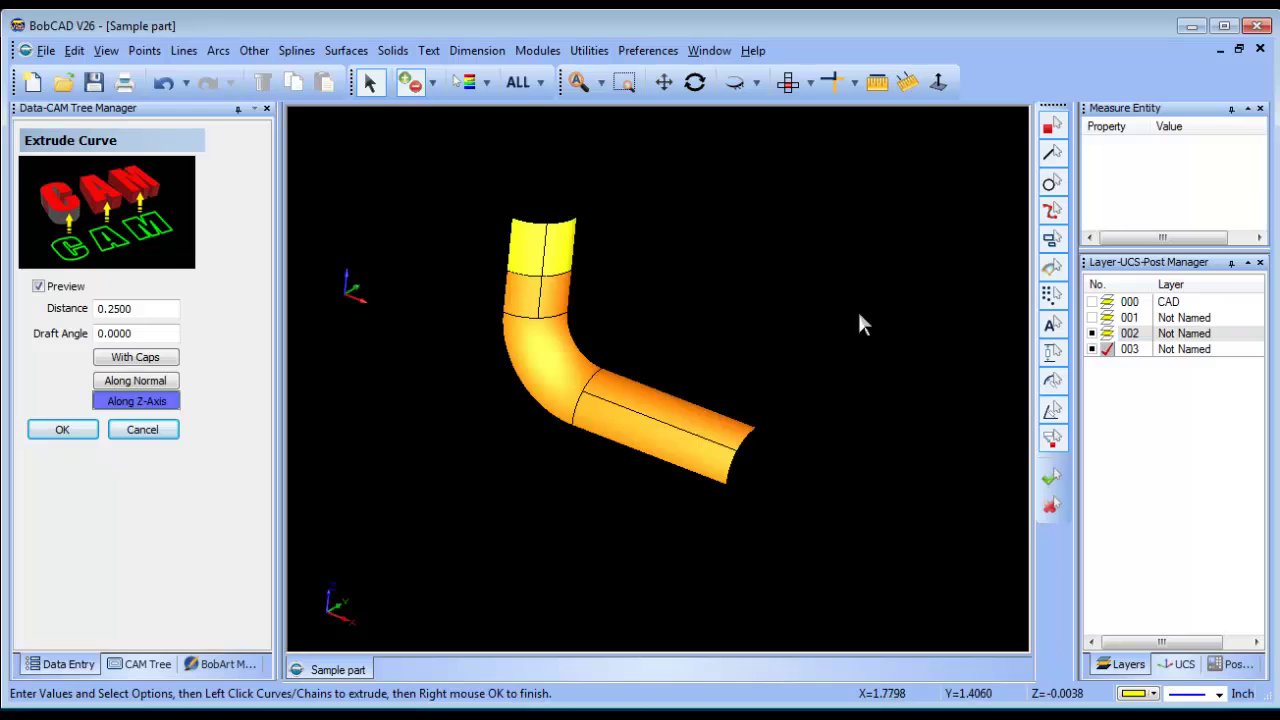
pyautogui.rightClick(707, 253)
pyautogui.click(750, 283)
# - Replace the drive surfaces with all pipe surfaces, including the yellow extension
pyautogui.click(147, 664)
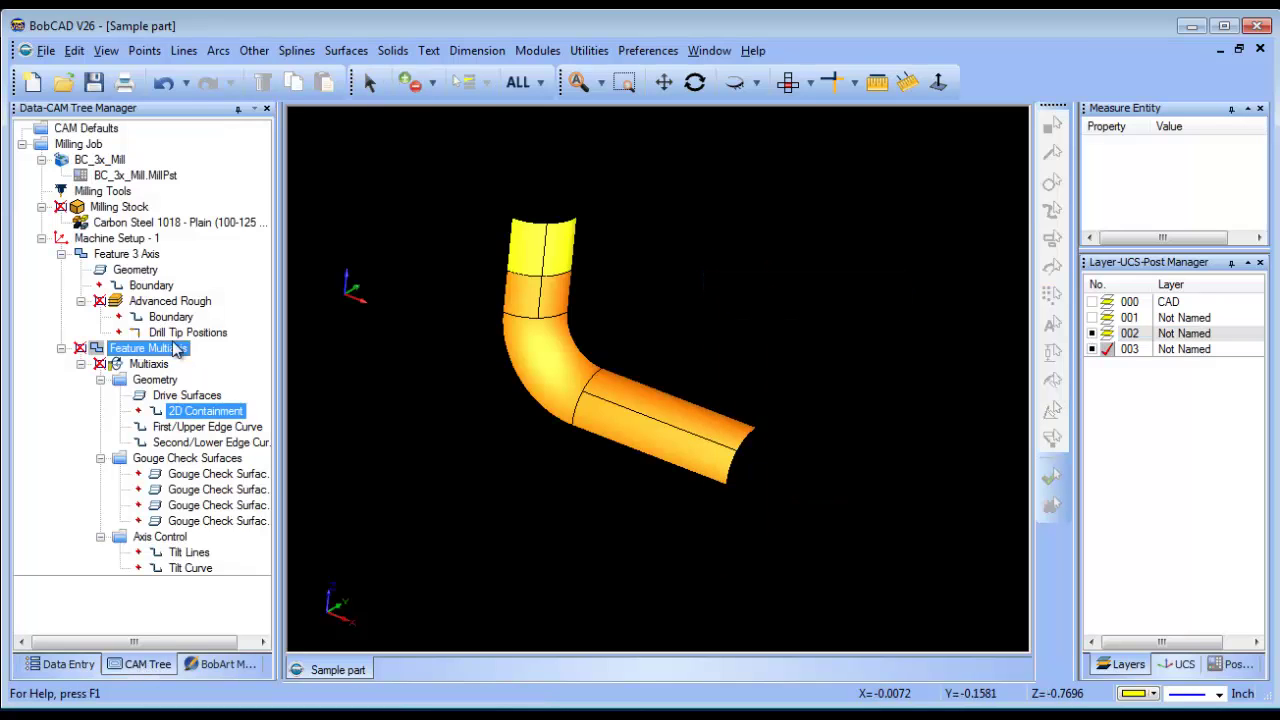
pyautogui.click(158, 382)
pyautogui.click(163, 396)
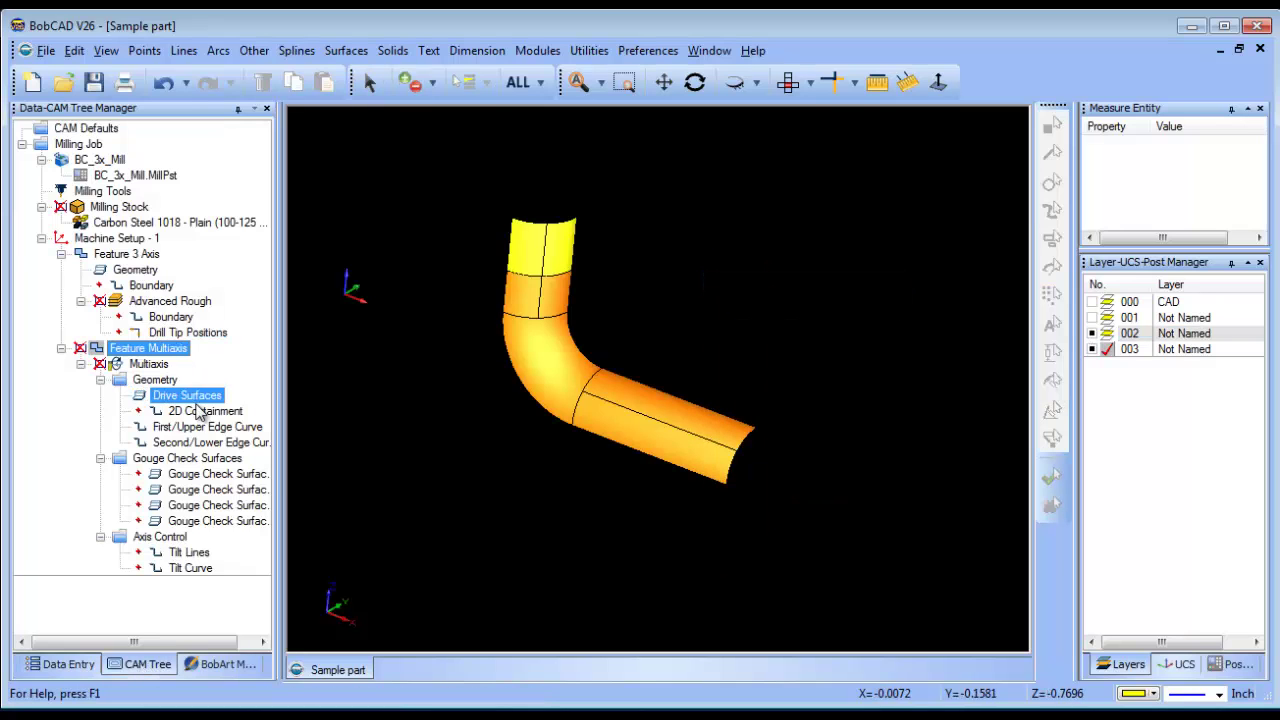
pyautogui.rightClick(188, 397)
pyautogui.click(248, 430)
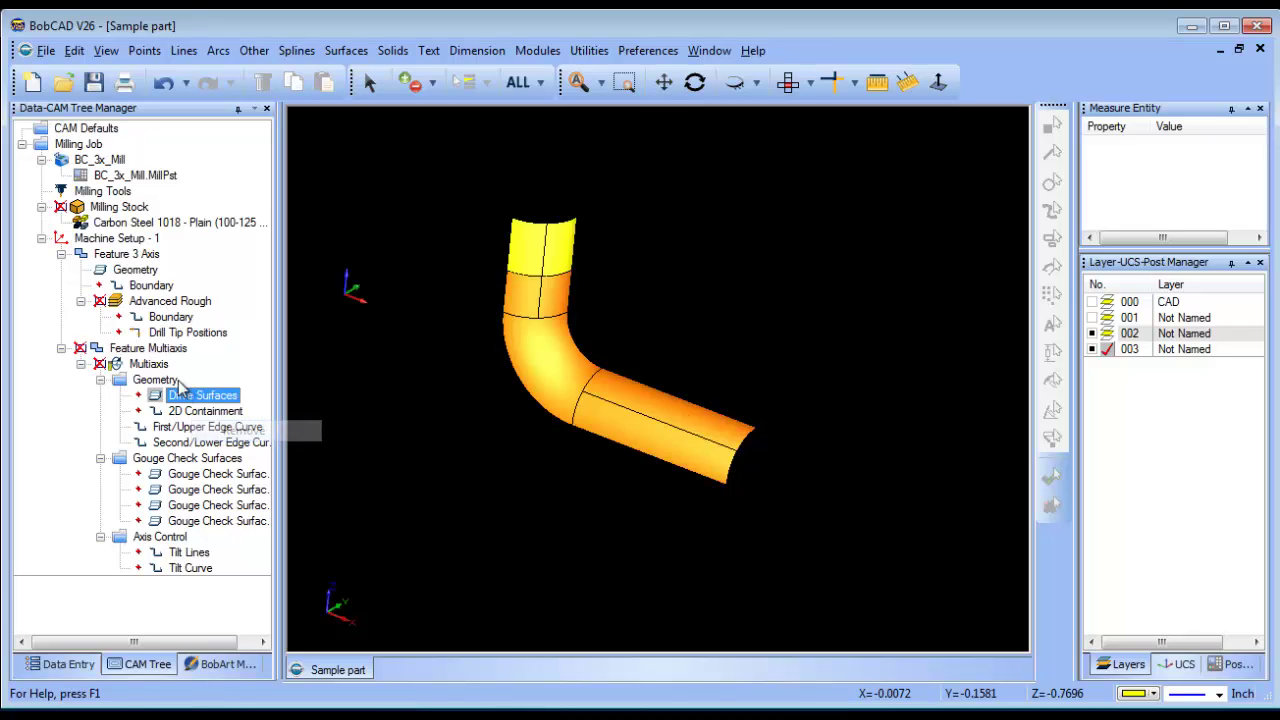
pyautogui.rightClick(236, 398)
pyautogui.click(283, 409)
pyautogui.moveTo(458, 183); pyautogui.dragTo(806, 528)
pyautogui.rightClick(808, 522)
# - Remove the existing Second/Lower Edge Curve
pyautogui.click(205, 427)
pyautogui.rightClick(205, 428)
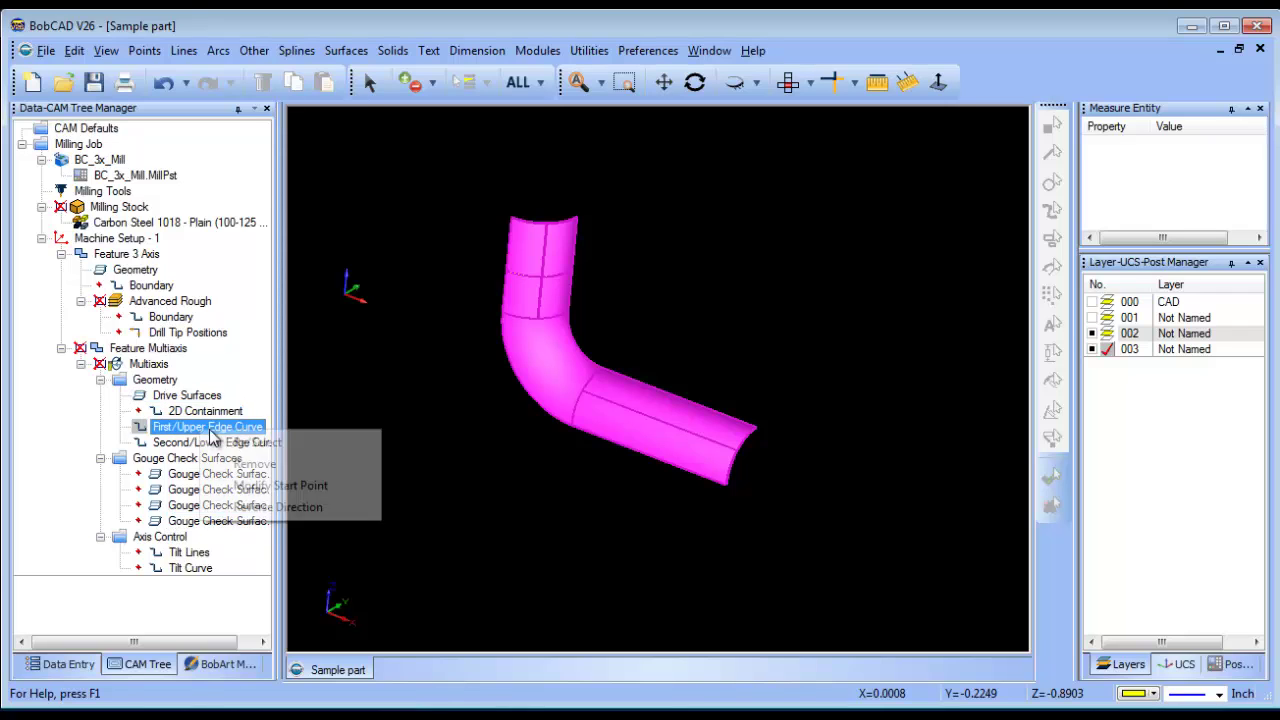
pyautogui.click(255, 463)
pyautogui.click(205, 442)
pyautogui.rightClick(205, 442)
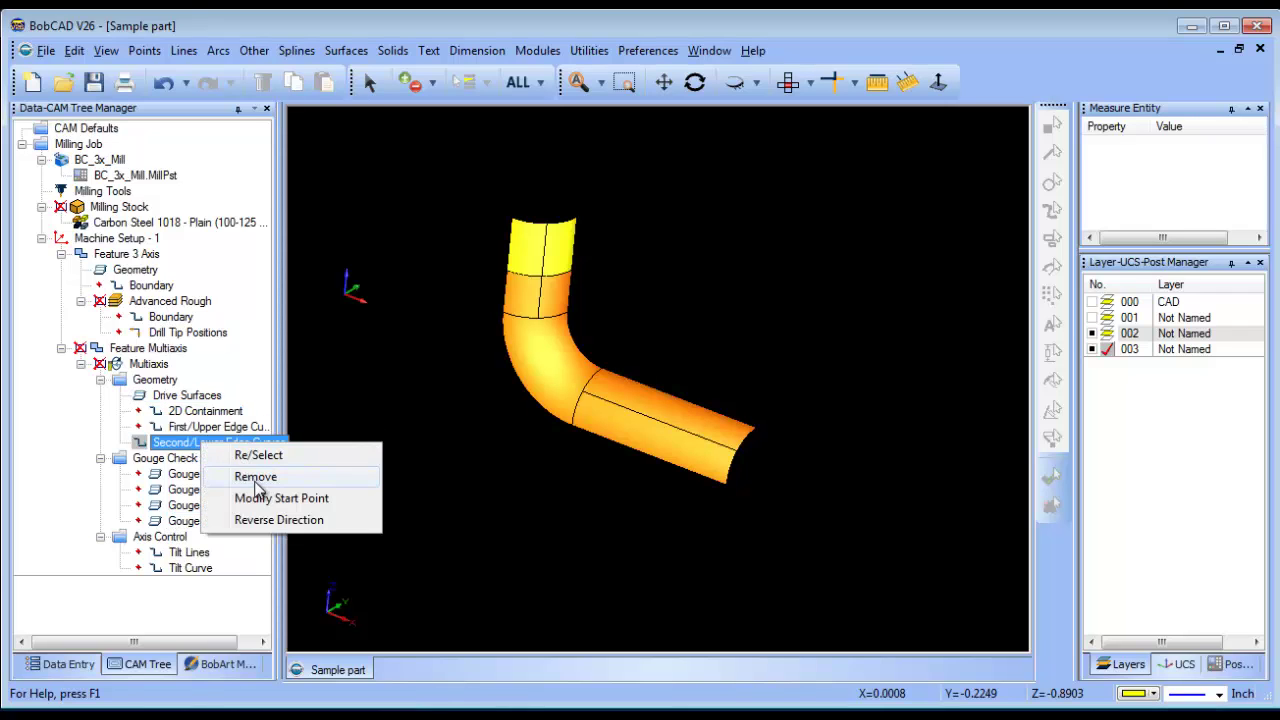
pyautogui.click(255, 478)
# - Set the pipe's top edge as the first edge curve and its far end edge as the second
pyautogui.click(205, 427)
pyautogui.rightClick(205, 427)
pyautogui.click(281, 443)
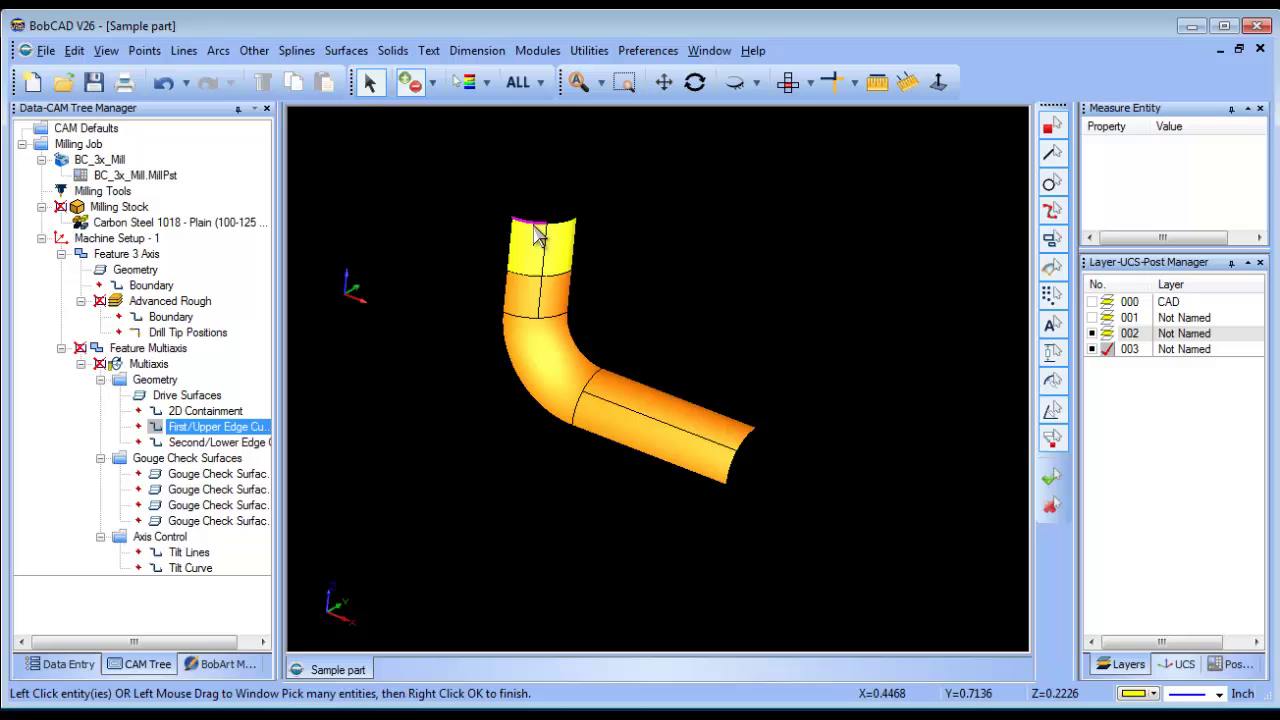
pyautogui.click(537, 222)
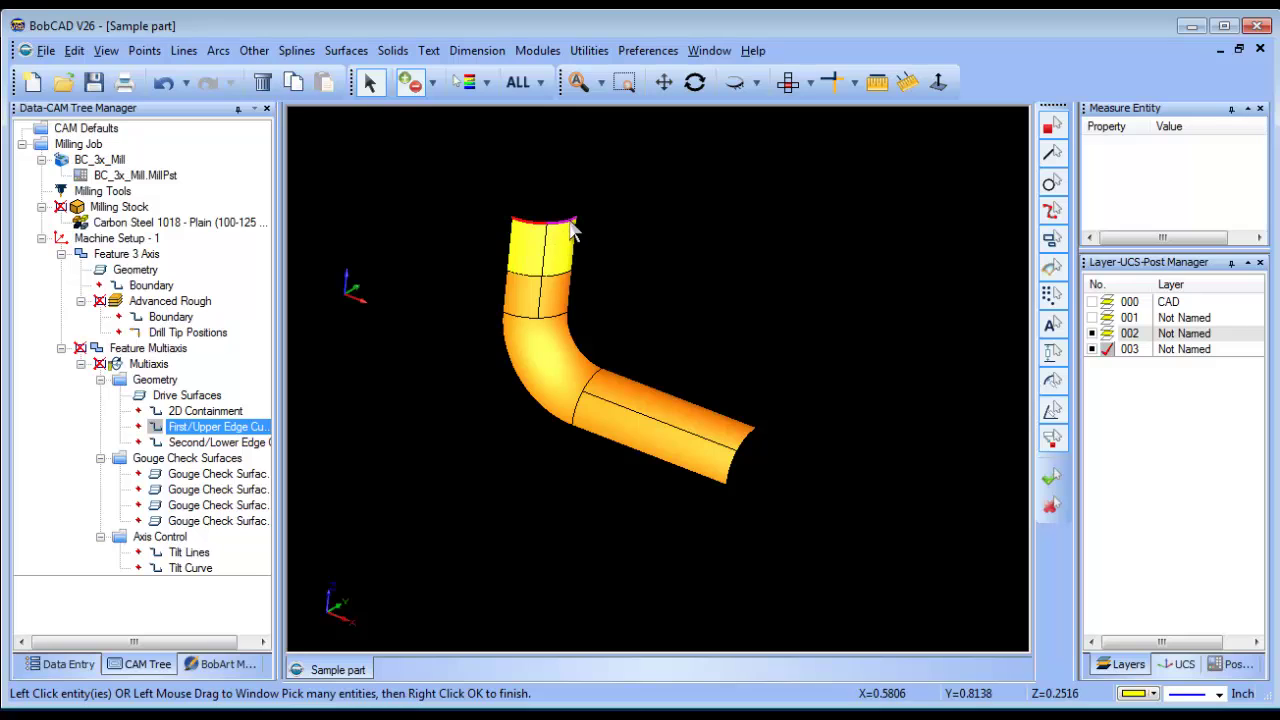
pyautogui.rightClick(321, 412)
pyautogui.rightClick(248, 445)
pyautogui.click(281, 459)
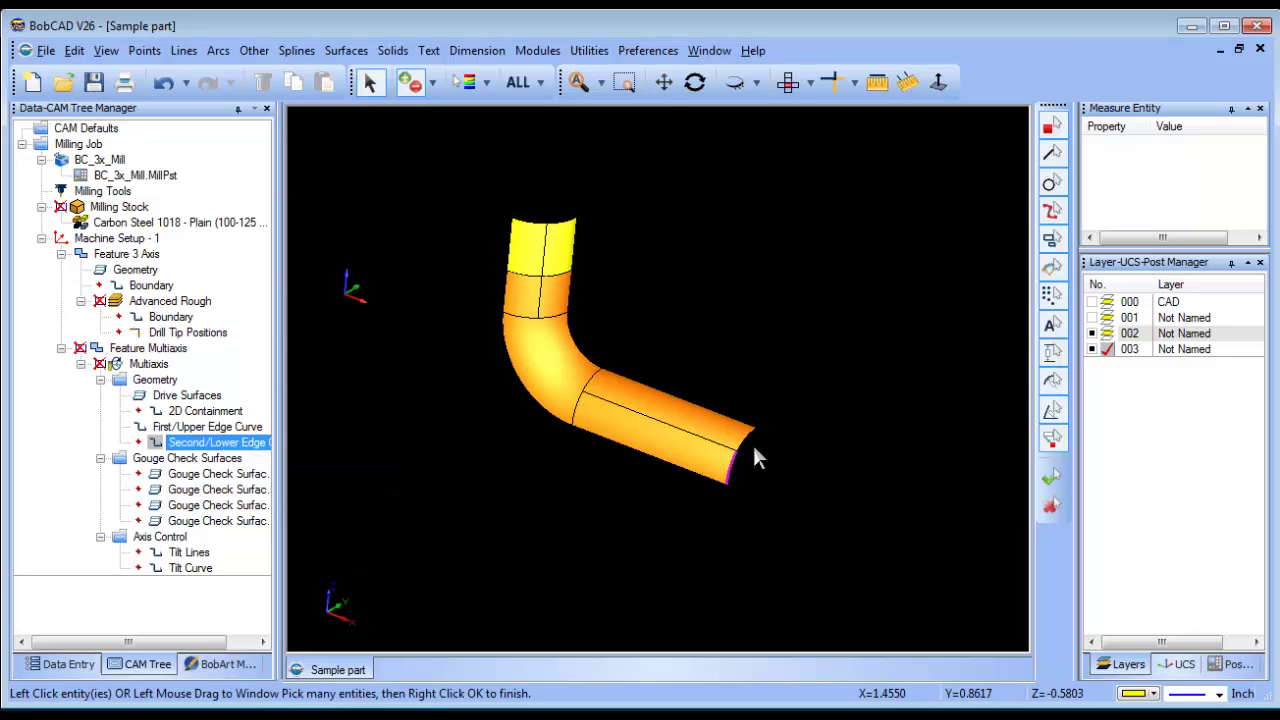
pyautogui.click(752, 432)
pyautogui.rightClick(847, 425)
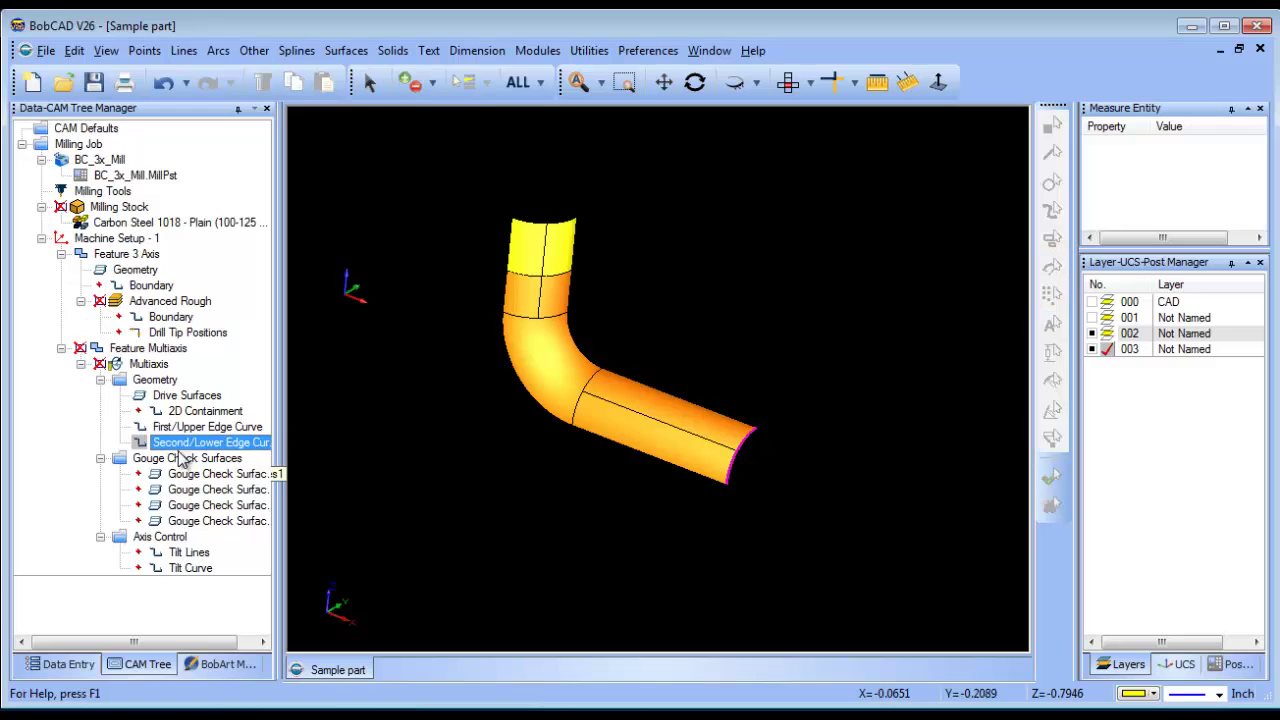
pyautogui.rightClick(150, 348)
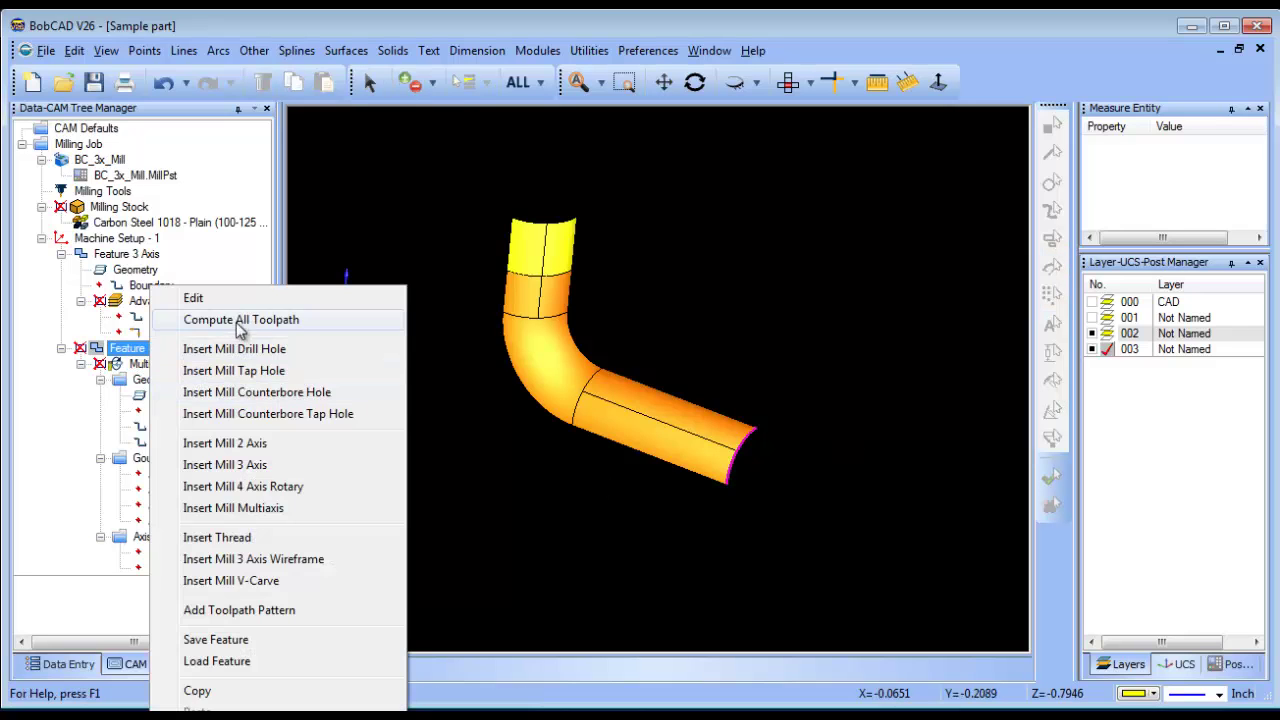
# - Recompute and display the Multiaxis toolpath, checking that it sweeps the whole pipe
pyautogui.click(241, 320)
pyautogui.click(150, 365)
pyautogui.rightClick(158, 368)
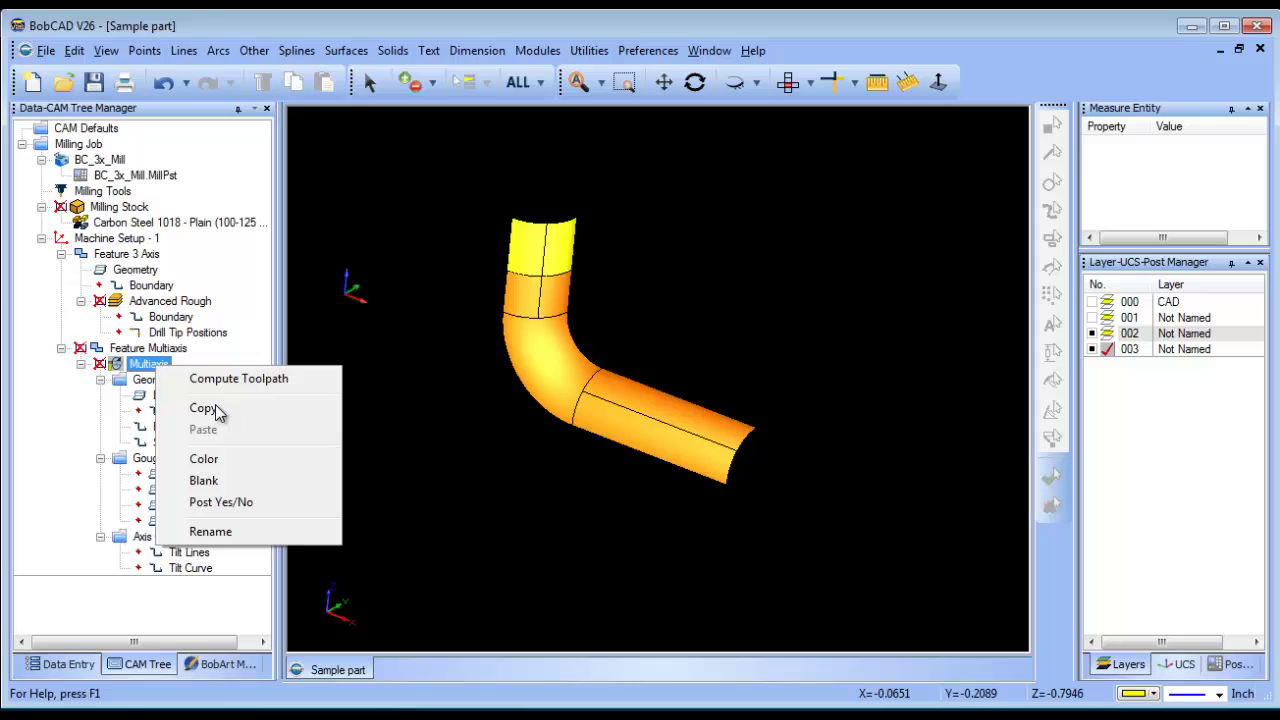
pyautogui.click(218, 484)
pyautogui.moveTo(487, 463); pyautogui.dragTo(501, 387, button='middle')
pyautogui.moveTo(575, 403); pyautogui.dragTo(612, 388)
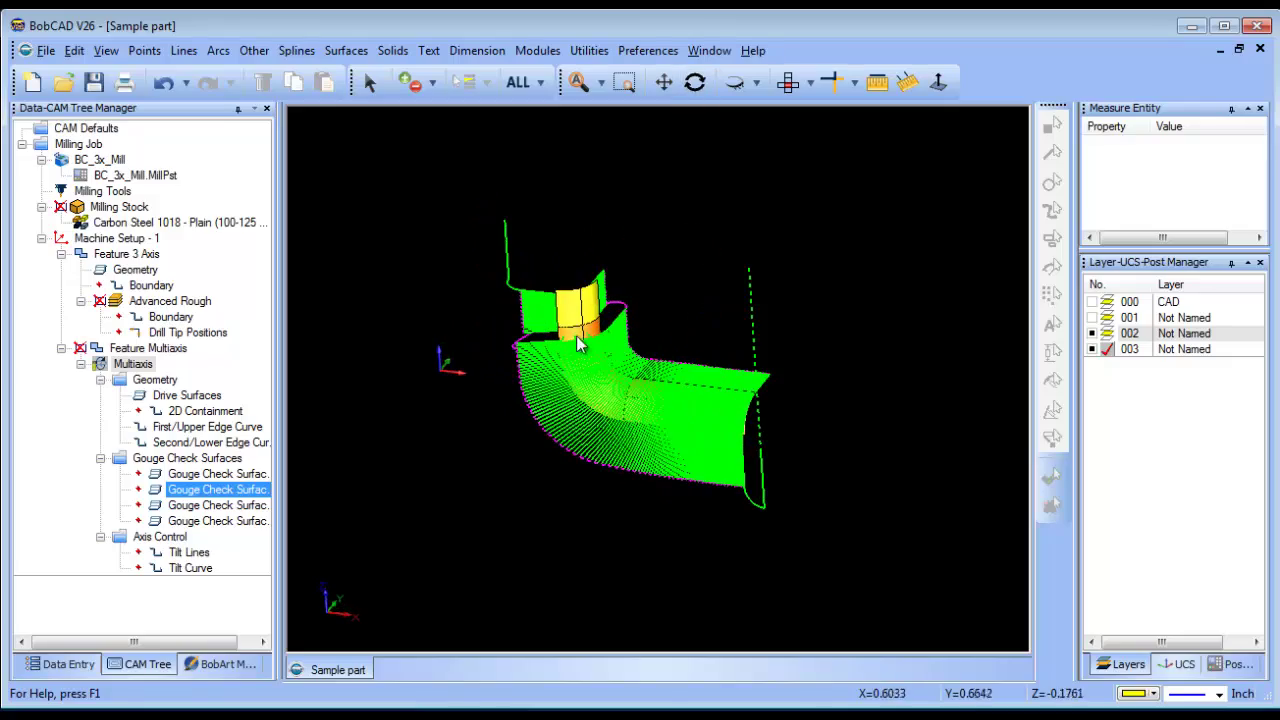
pyautogui.scroll(2, 620, 343)
pyautogui.moveTo(691, 560); pyautogui.dragTo(662, 552, button='middle')
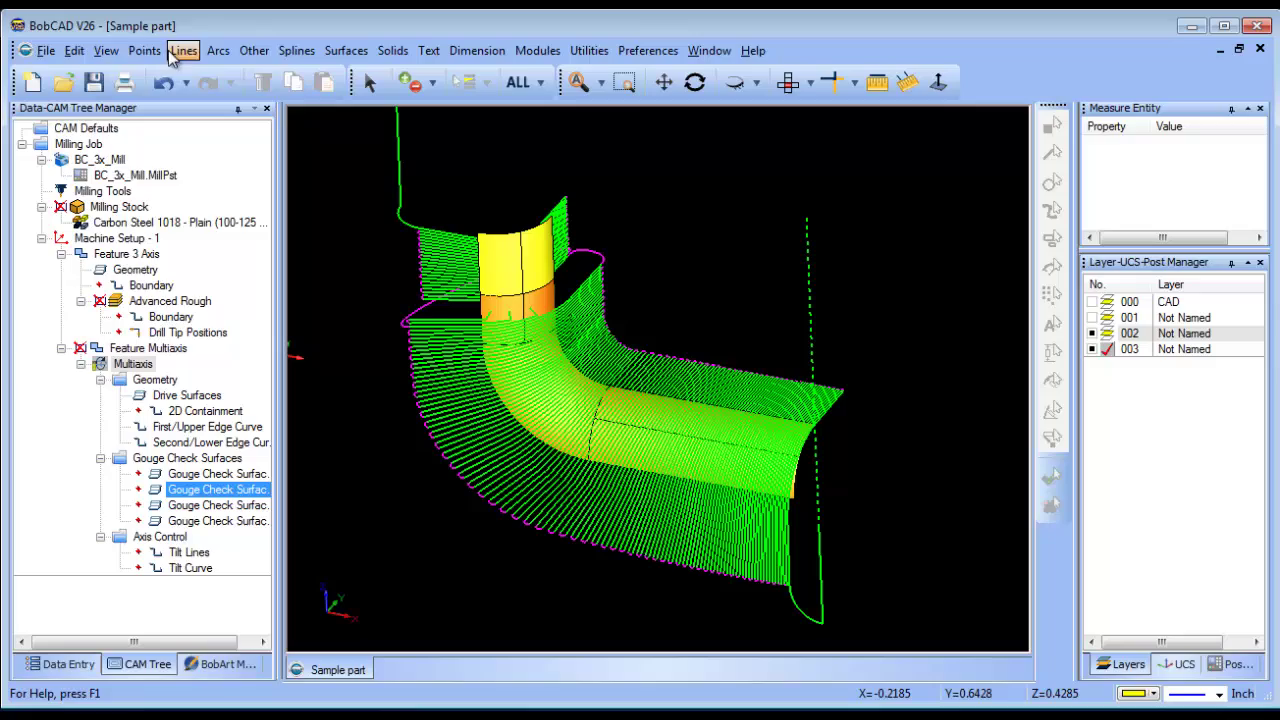
# - Turn on surface normal display and orbit to check the normal directions
pyautogui.click(104, 51)
pyautogui.click(160, 443)
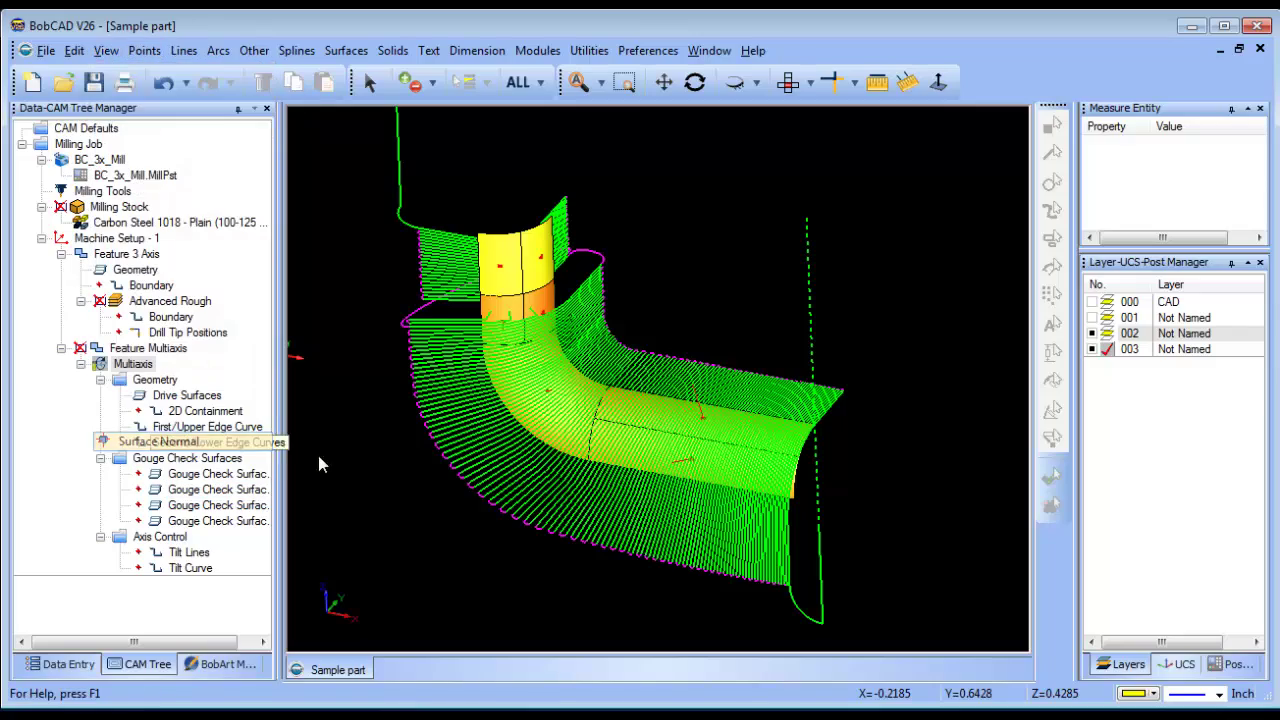
pyautogui.moveTo(613, 430); pyautogui.dragTo(370, 432, button='middle')
# - Hide the Feature Multiaxis toolpath so only the pipe and its normals show
pyautogui.rightClick(140, 348)
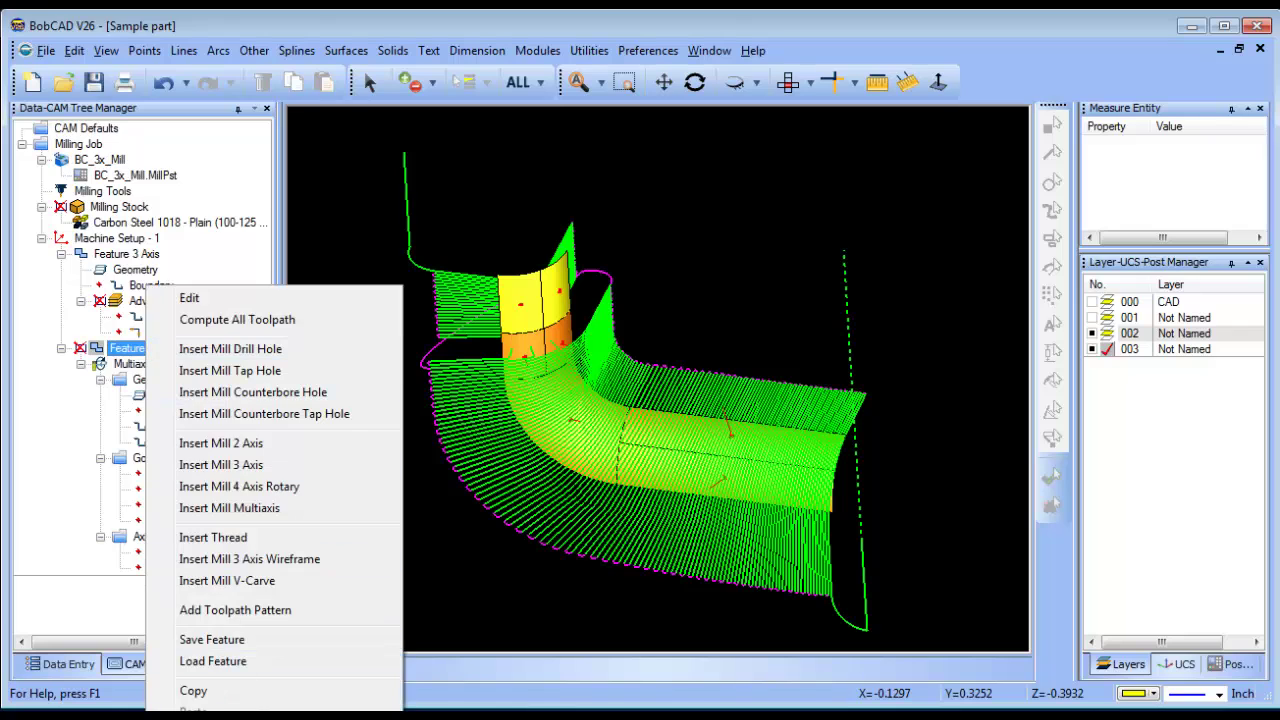
pyautogui.click(514, 492)
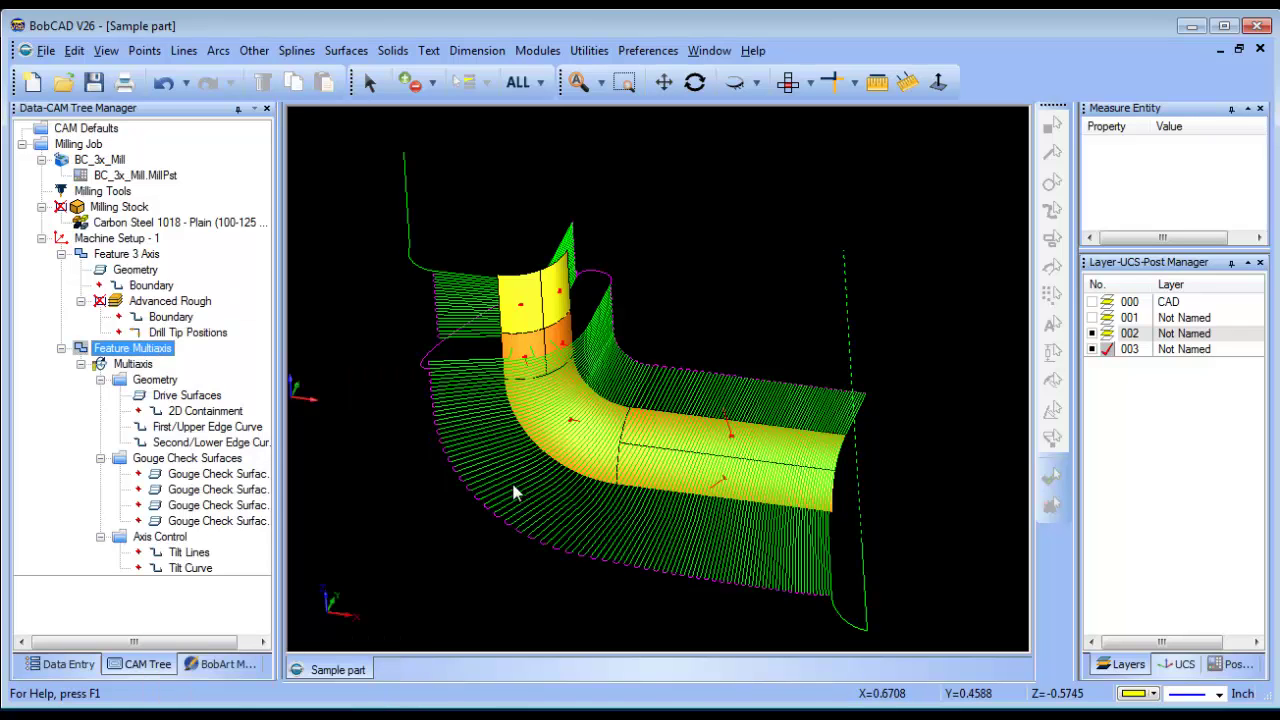
pyautogui.rightClick(146, 366)
pyautogui.click(570, 547)
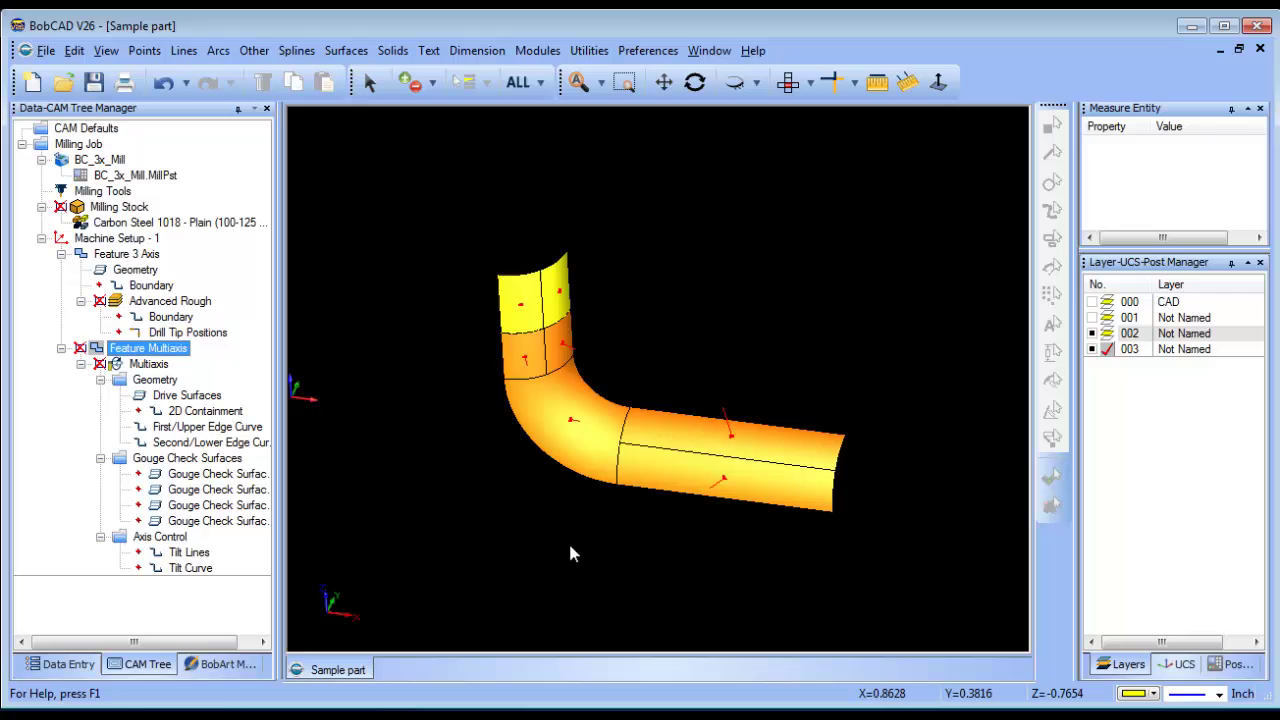
pyautogui.moveTo(643, 410); pyautogui.dragTo(581, 271, button='middle')
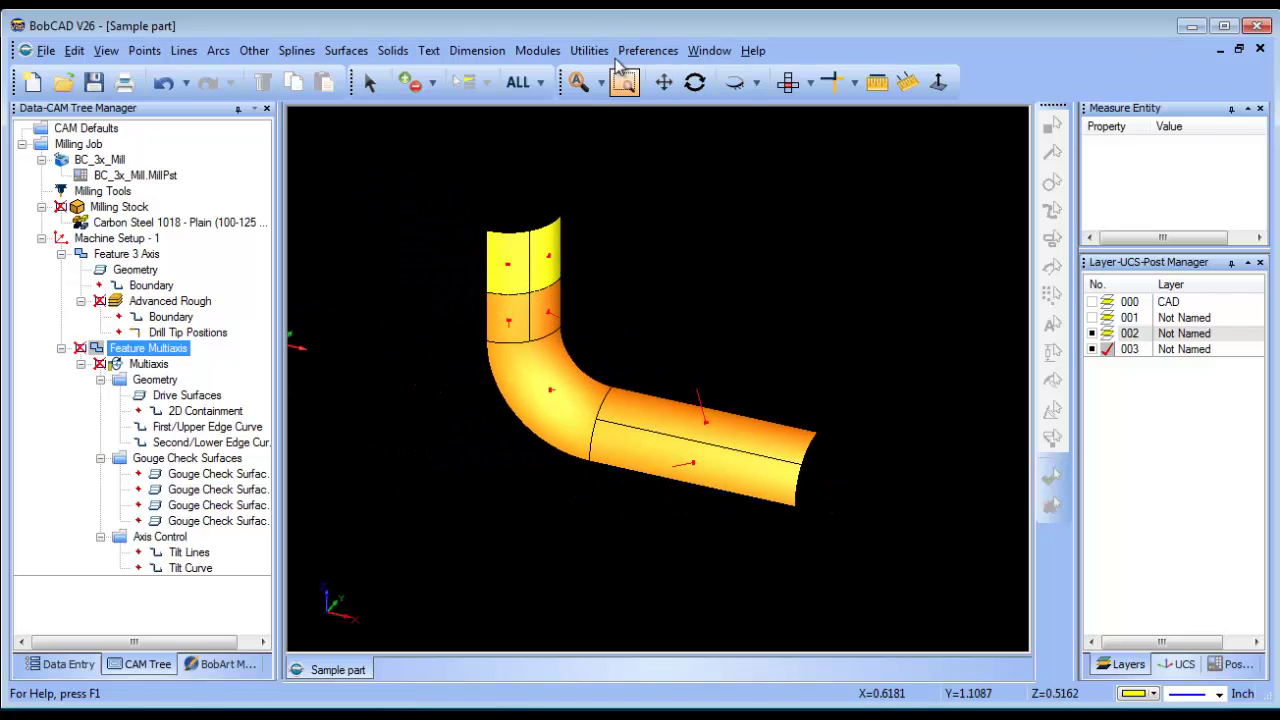
# - Reverse the surface normals on the pipe's two upper faces with Reverse Surface Normal
pyautogui.click(589, 50)
pyautogui.click(675, 314)
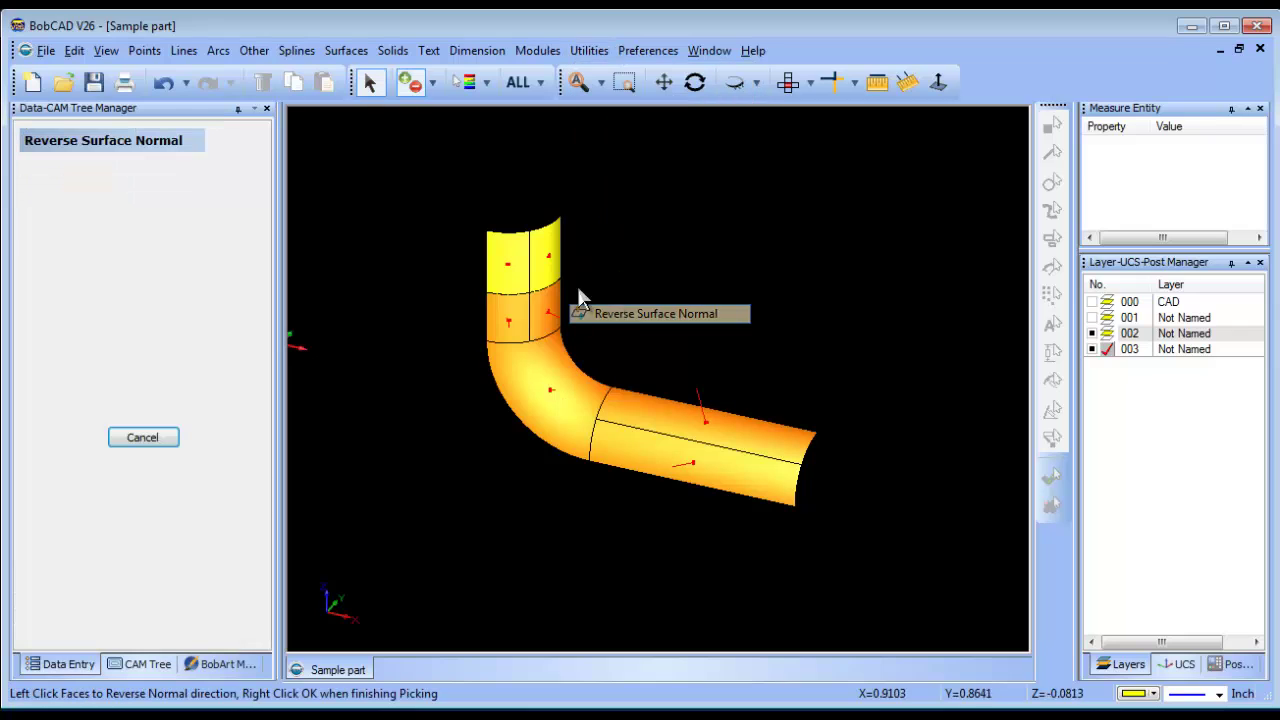
pyautogui.click(525, 258)
pyautogui.click(555, 262)
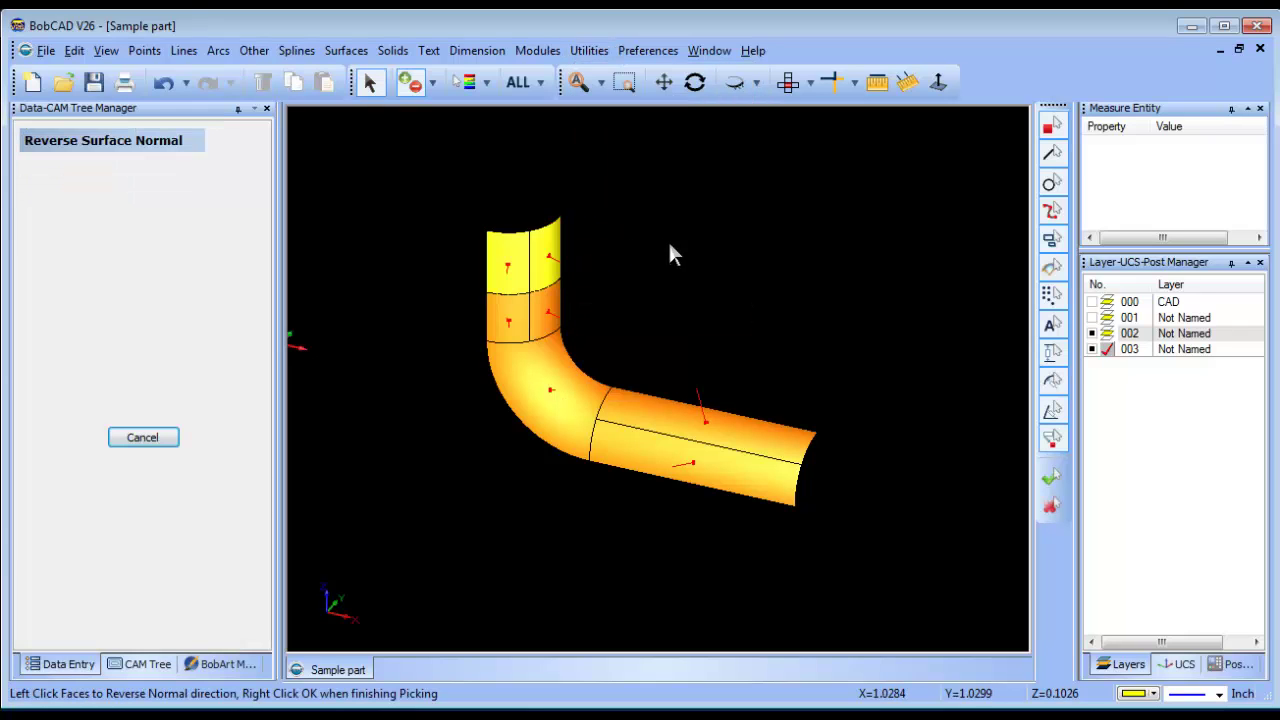
pyautogui.rightClick(688, 241)
pyautogui.click(715, 264)
# - Re-select the pipe faces as the Drive Surfaces in the CAM tree
pyautogui.click(175, 673)
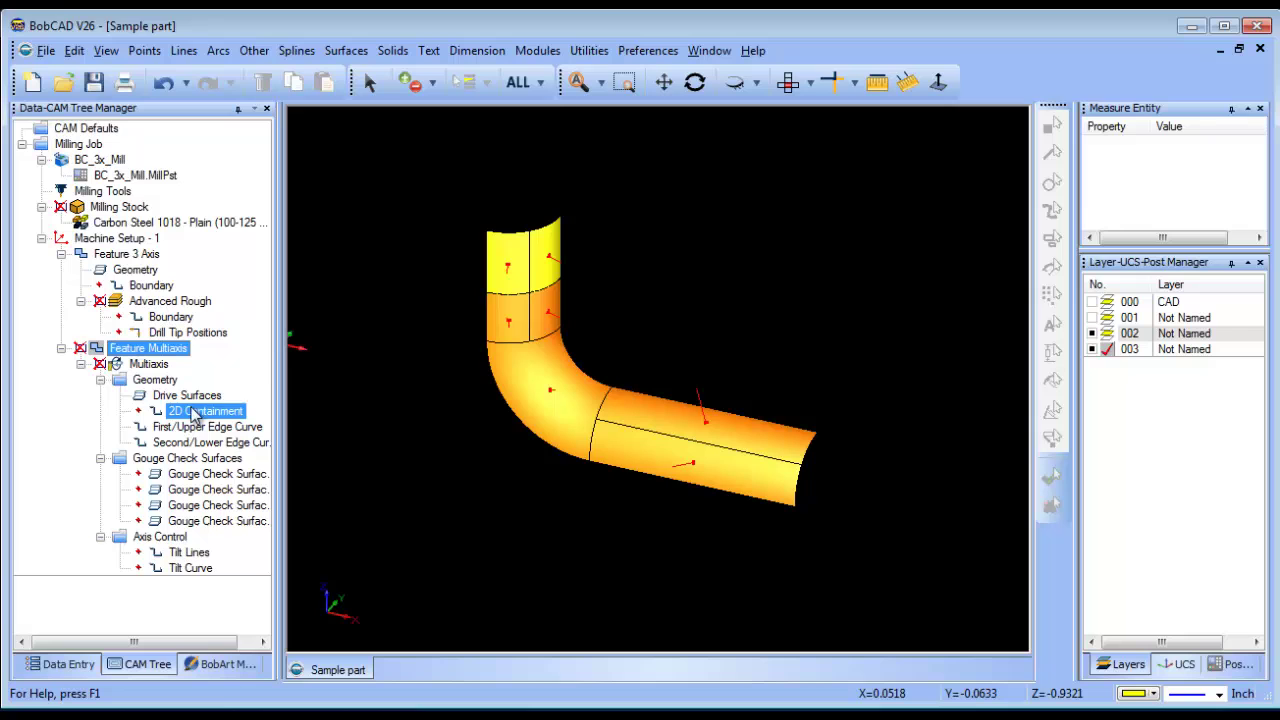
pyautogui.click(186, 395)
pyautogui.rightClick(186, 395)
pyautogui.click(240, 404)
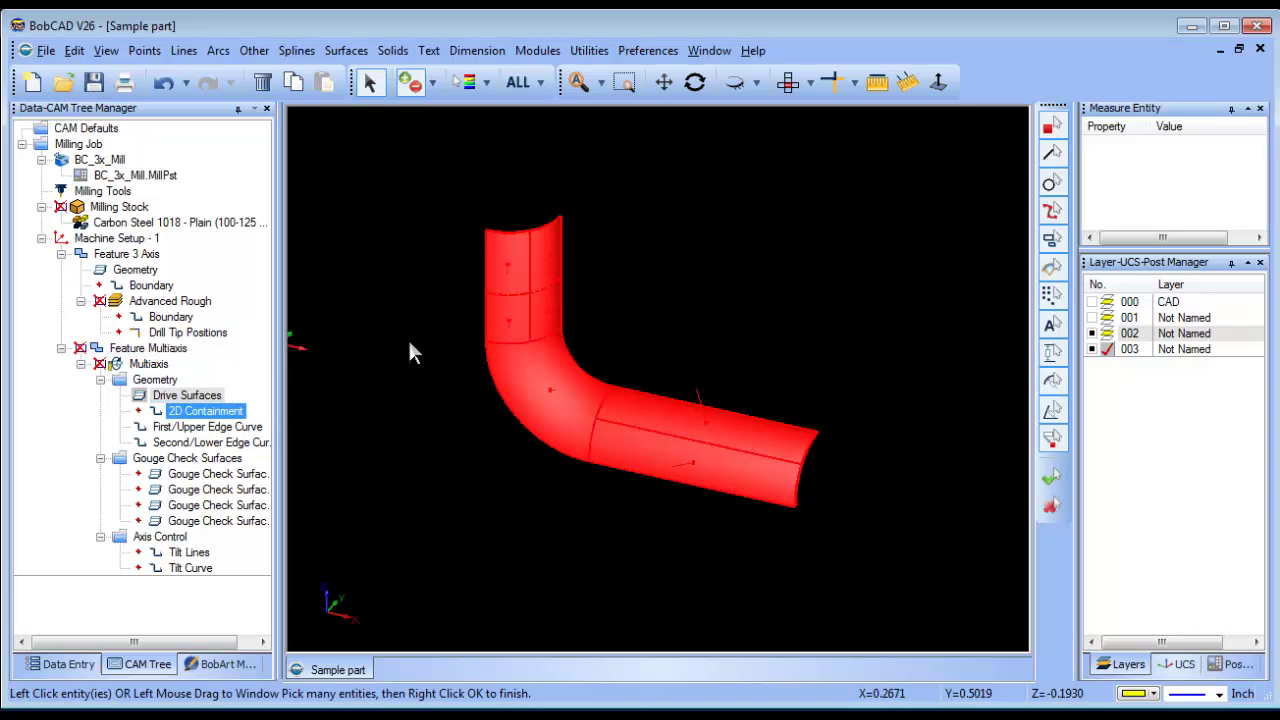
pyautogui.press('Return')
# - Recompute all toolpaths of Feature Multiaxis
pyautogui.click(150, 350)
pyautogui.rightClick(152, 355)
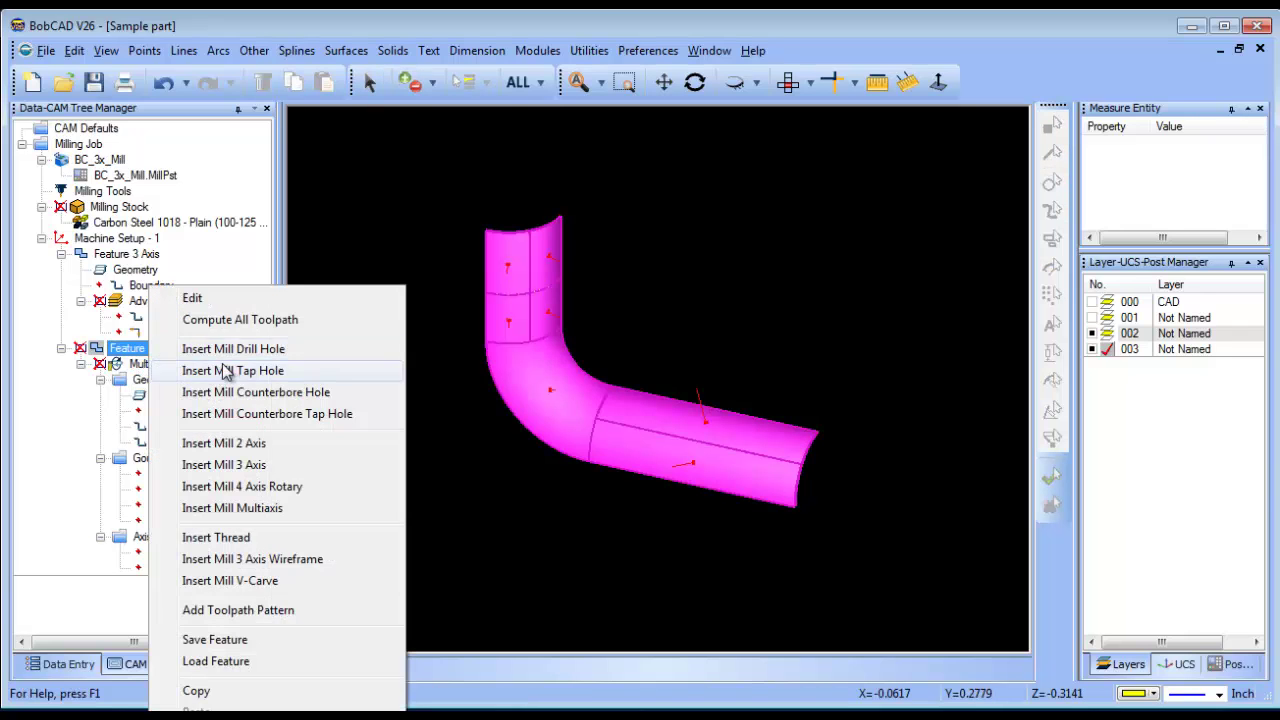
pyautogui.click(240, 318)
pyautogui.click(193, 568)
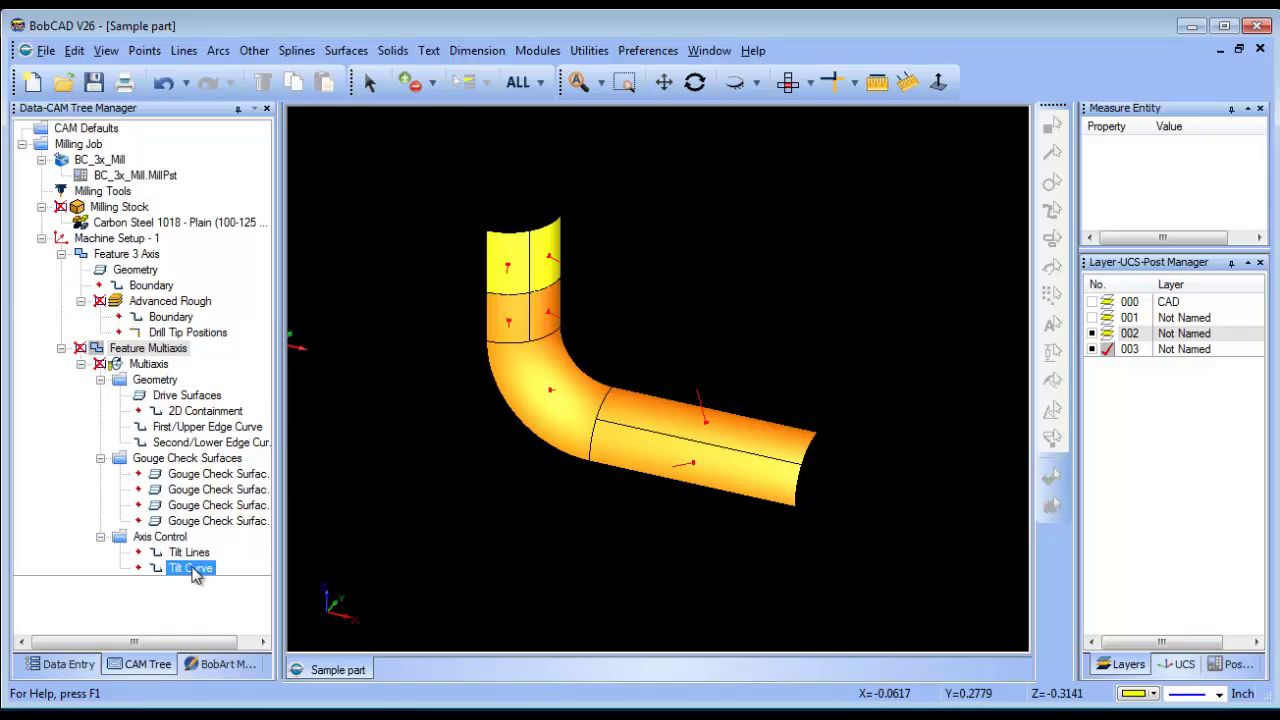
pyautogui.rightClick(150, 348)
pyautogui.press('Escape')
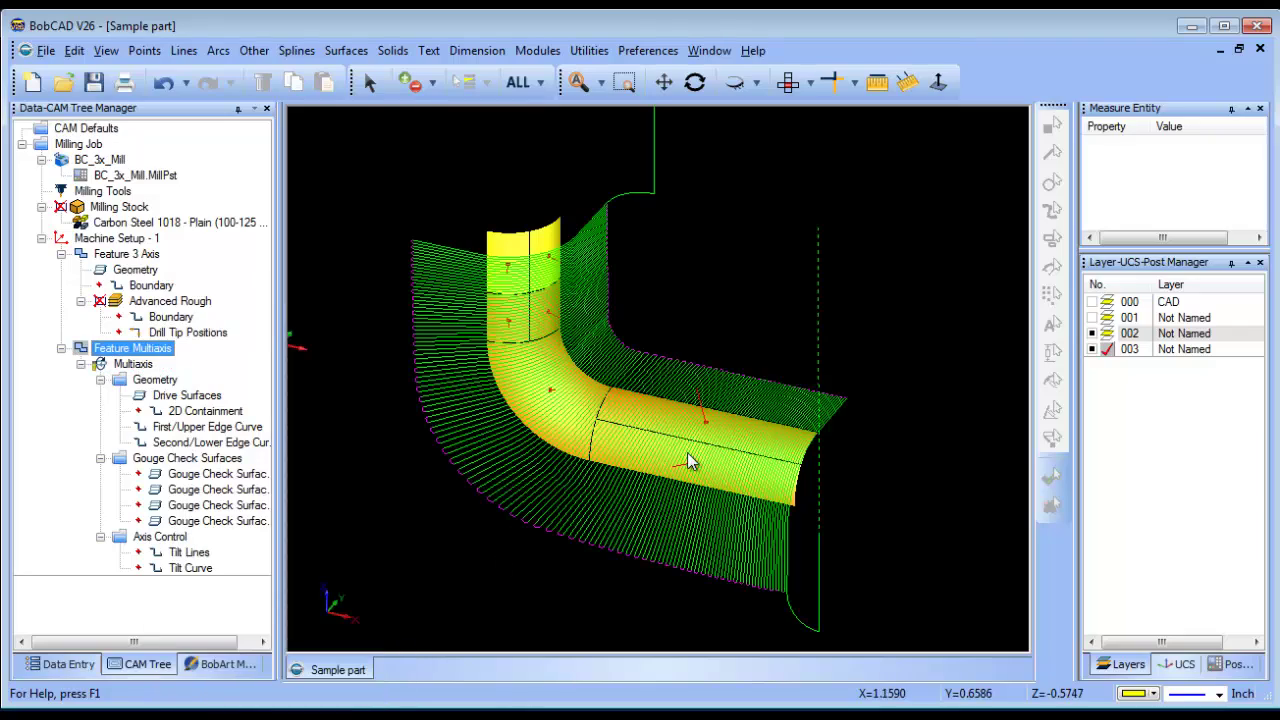
# - Show the solid part on layer 001 and inspect the new toolpath on it
pyautogui.moveTo(686, 457); pyautogui.dragTo(1072, 368, button='middle')
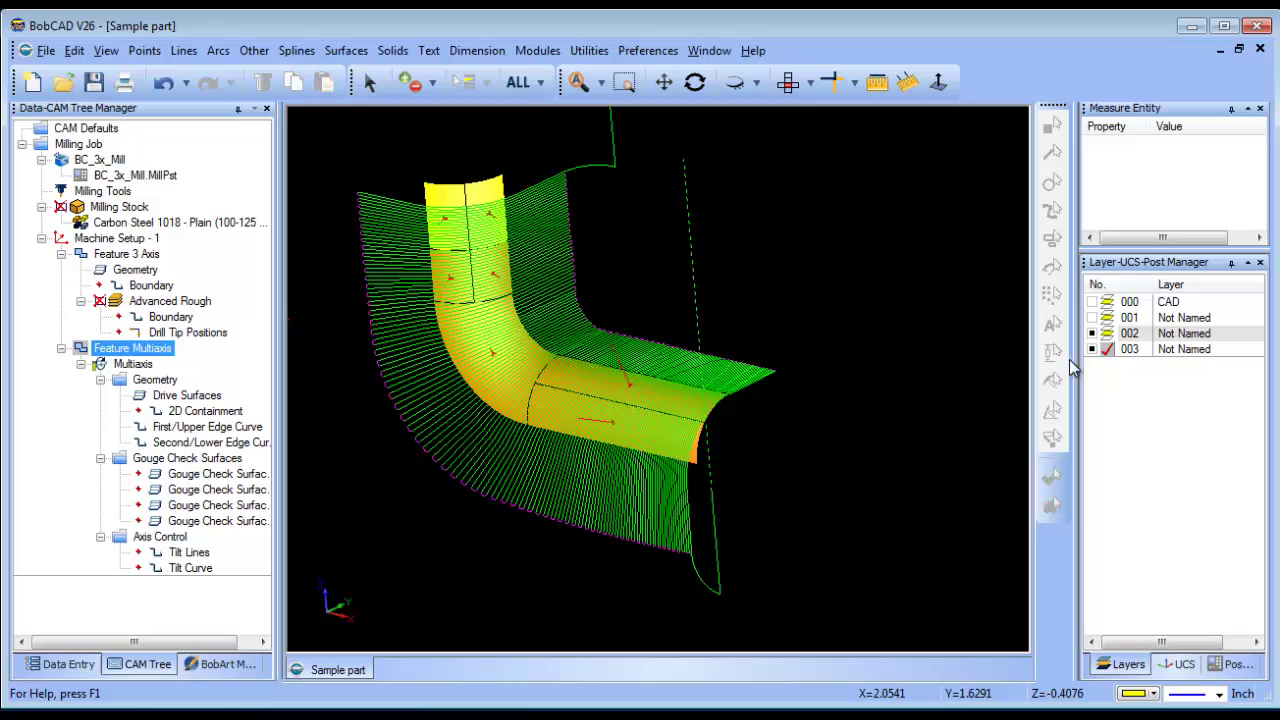
pyautogui.click(1092, 318)
pyautogui.moveTo(652, 388); pyautogui.dragTo(684, 386, button='middle')
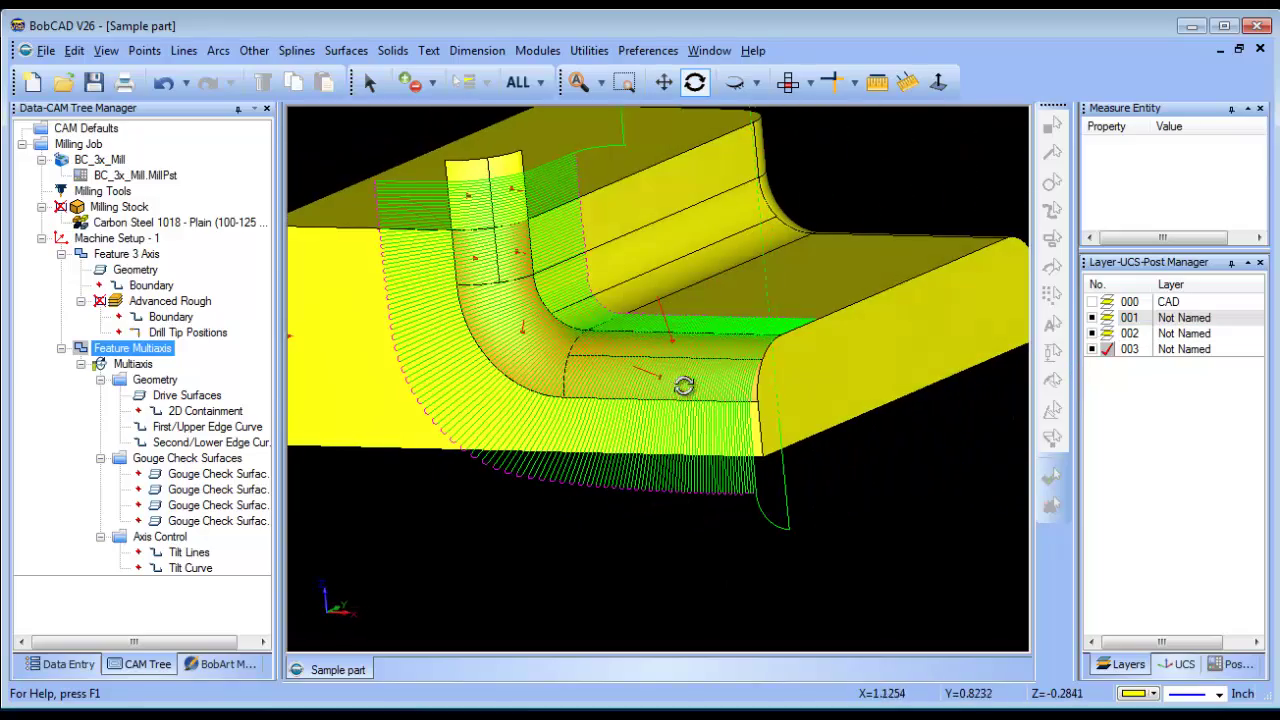
# - In Feature Multiaxis Extend / trim parameters, set Start and End extensions to 50% of tool diameter
pyautogui.rightClick(128, 350)
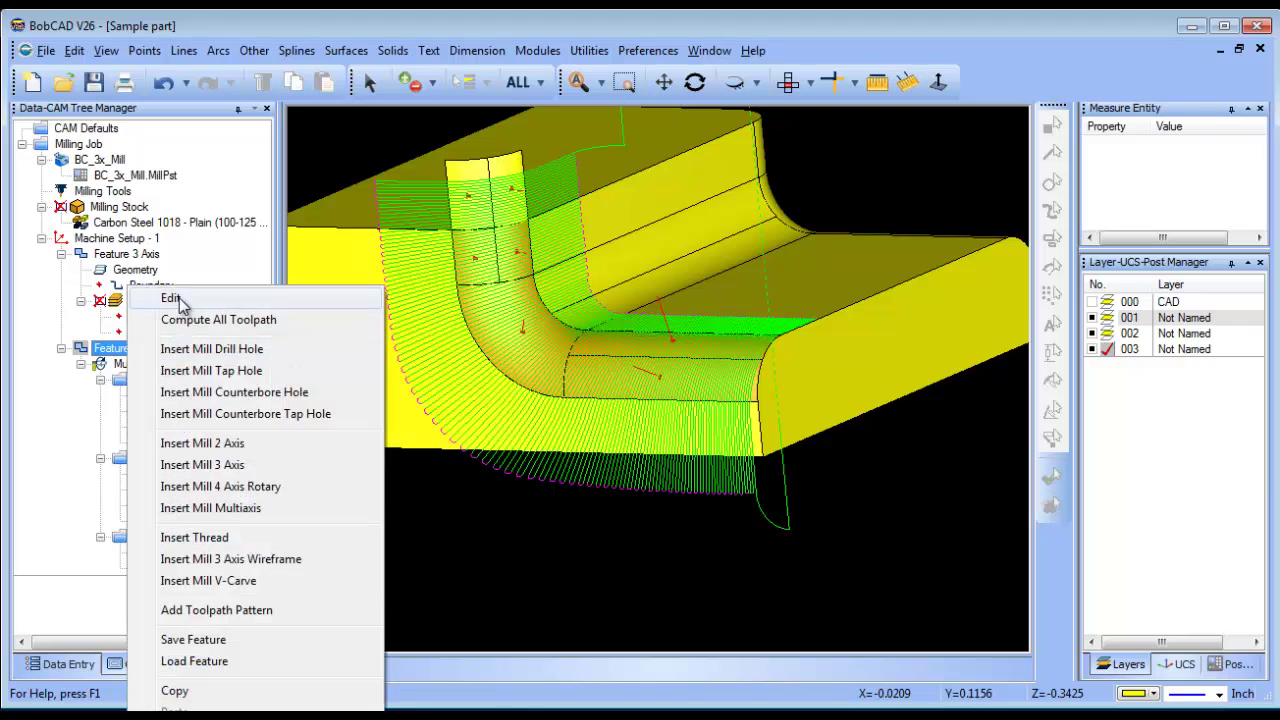
pyautogui.click(177, 298)
pyautogui.click(284, 109)
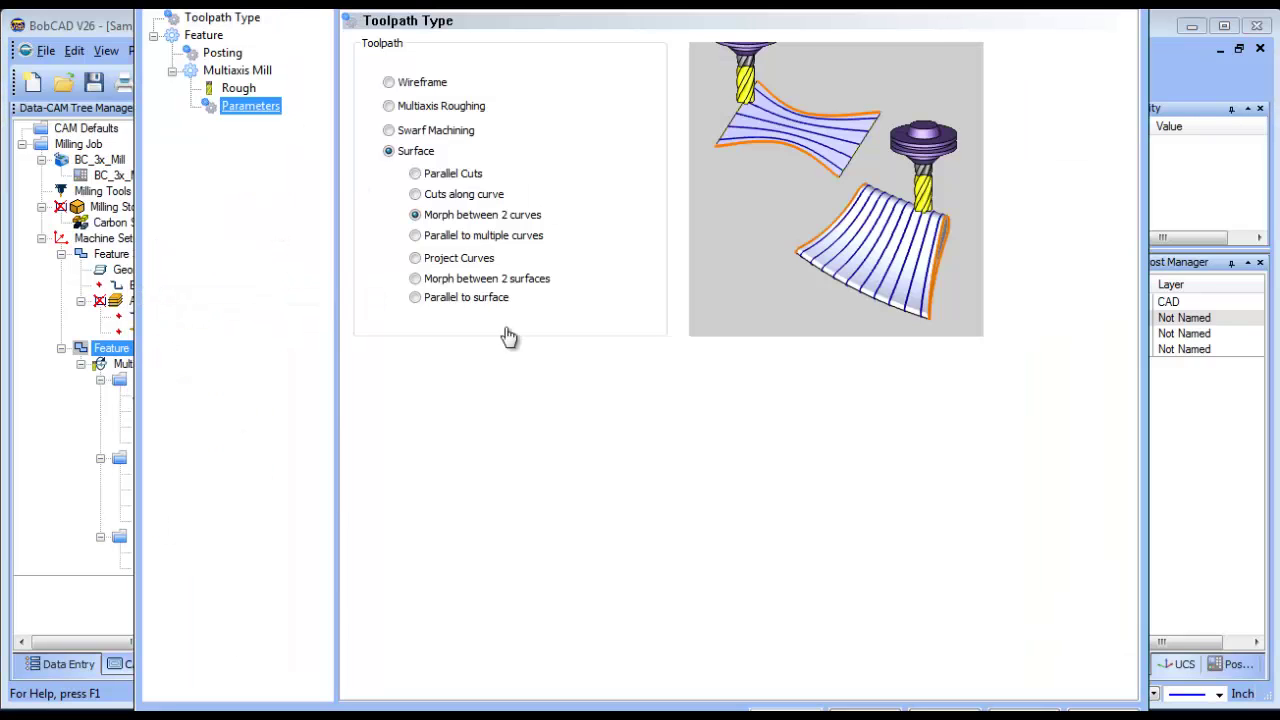
pyautogui.click(453, 423)
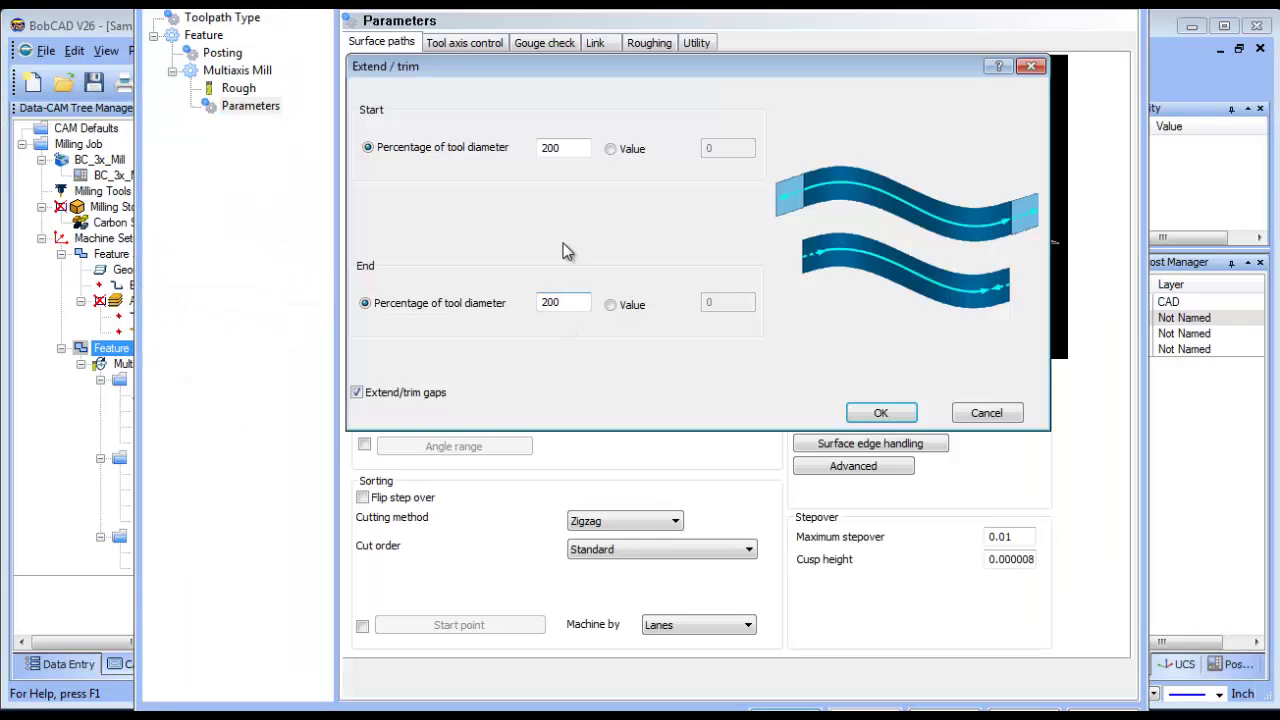
pyautogui.doubleClick(564, 148)
pyautogui.write('50')
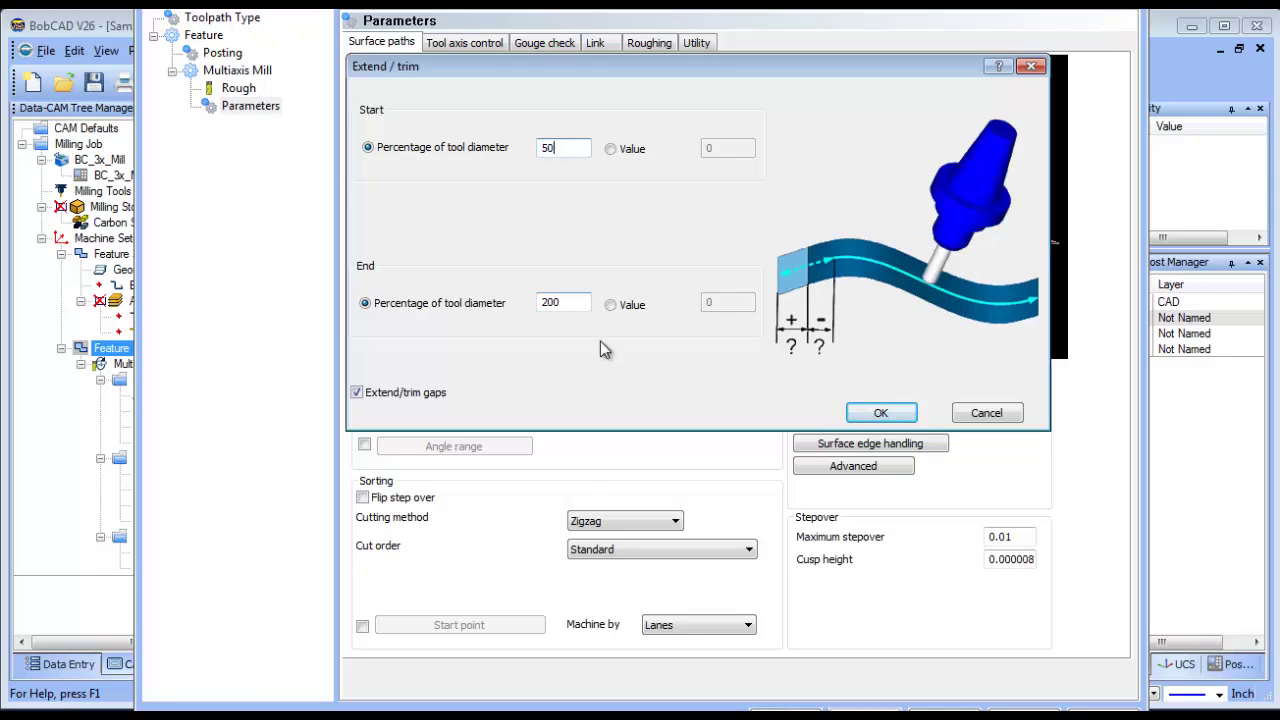
pyautogui.press('Tab')
pyautogui.write('50')
pyautogui.click(912, 414)
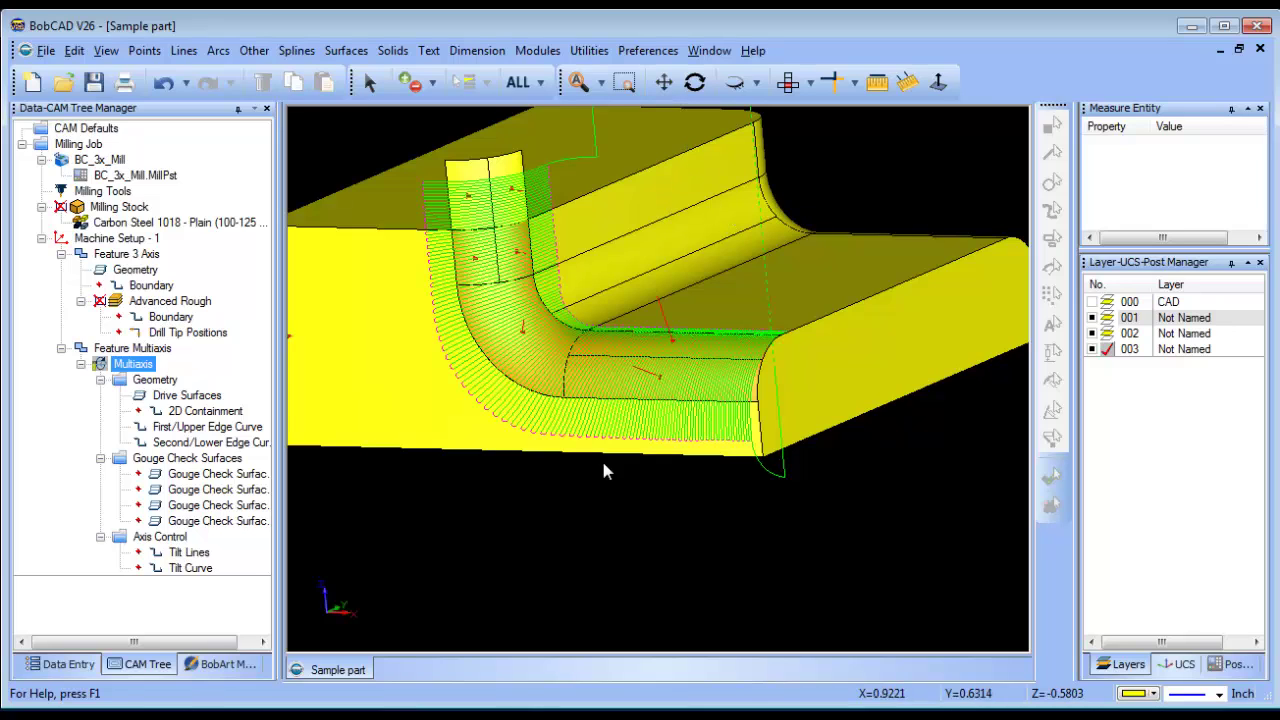
# - Zoom out, turn off Surface Normal display, and orbit to review the fillet toolpath
pyautogui.scroll(-3, 610, 455)
pyautogui.moveTo(622, 440); pyautogui.dragTo(706, 509, button='middle')
pyautogui.click(106, 50)
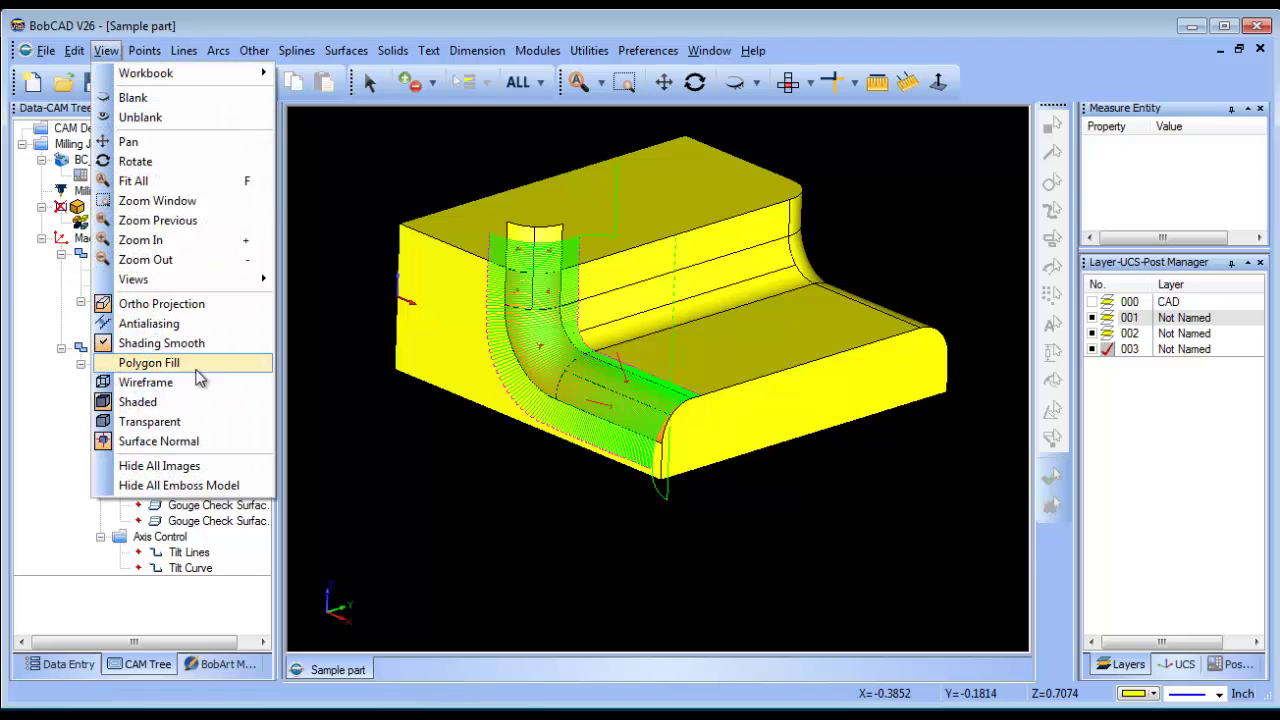
pyautogui.click(186, 441)
pyautogui.moveTo(657, 443)
pyautogui.mouseDown(button='middle')
pyautogui.moveTo(531, 437)
pyautogui.moveTo(670, 438)
pyautogui.moveTo(658, 438)
pyautogui.mouseUp(button='middle')
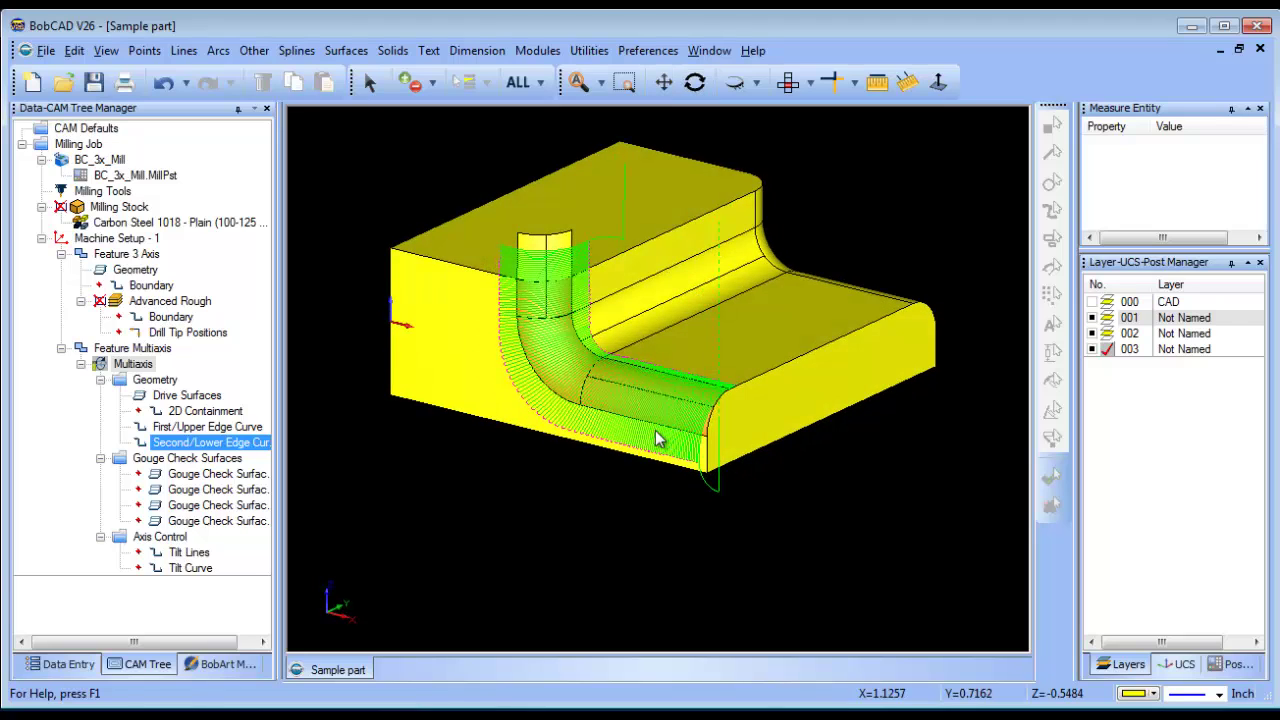